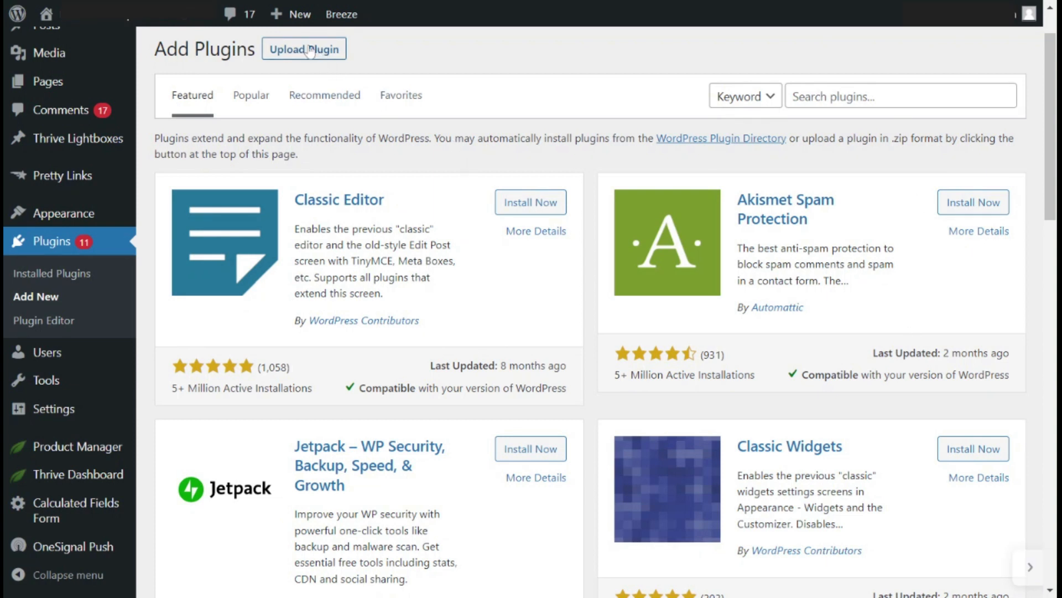
# Open the form for uploading a plugin in .zip format and start choosing the file
pyautogui.click(330, 58)
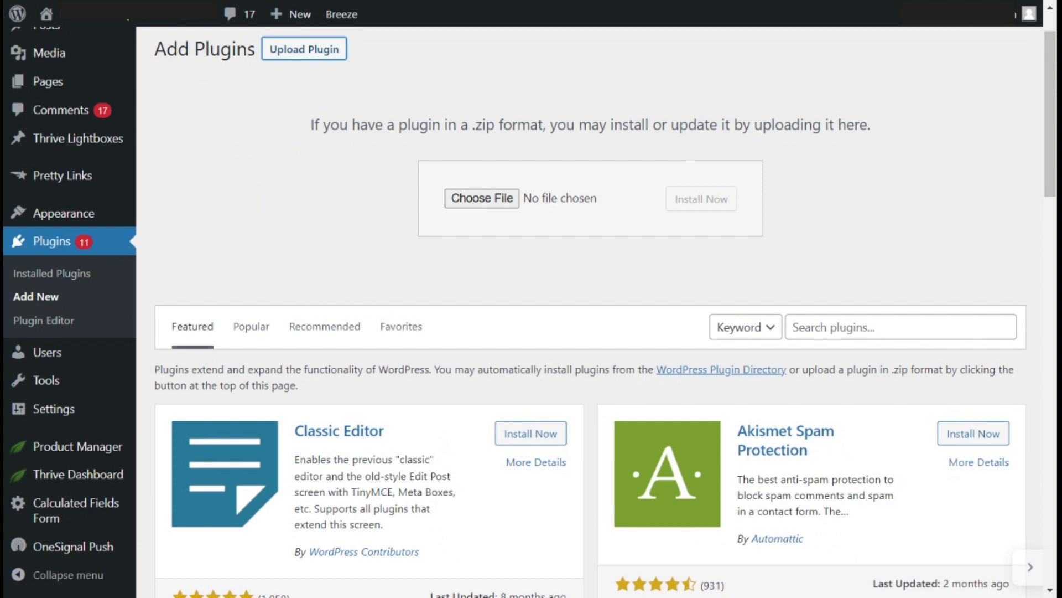
pyautogui.click(493, 205)
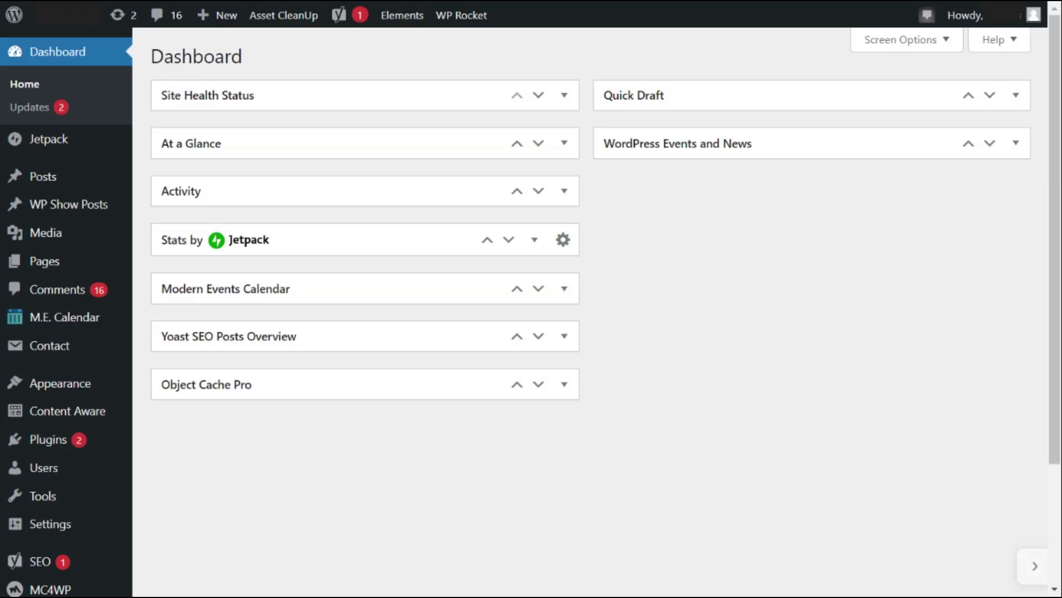
# Open the Cache section of the WP Rocket settings and hide the help sidebar
pyautogui.moveTo(112, 532)
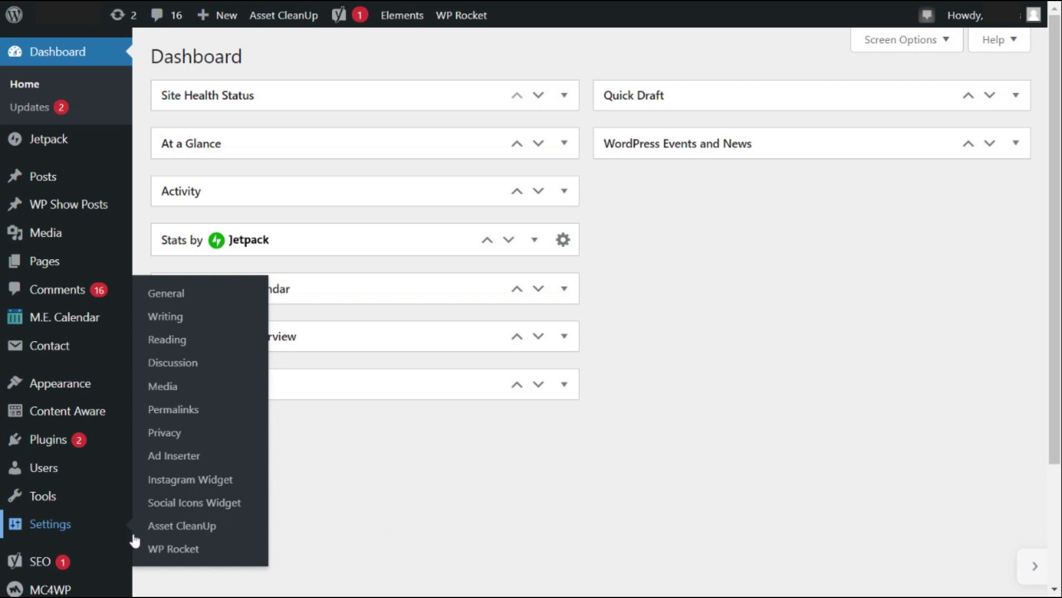
pyautogui.click(159, 555)
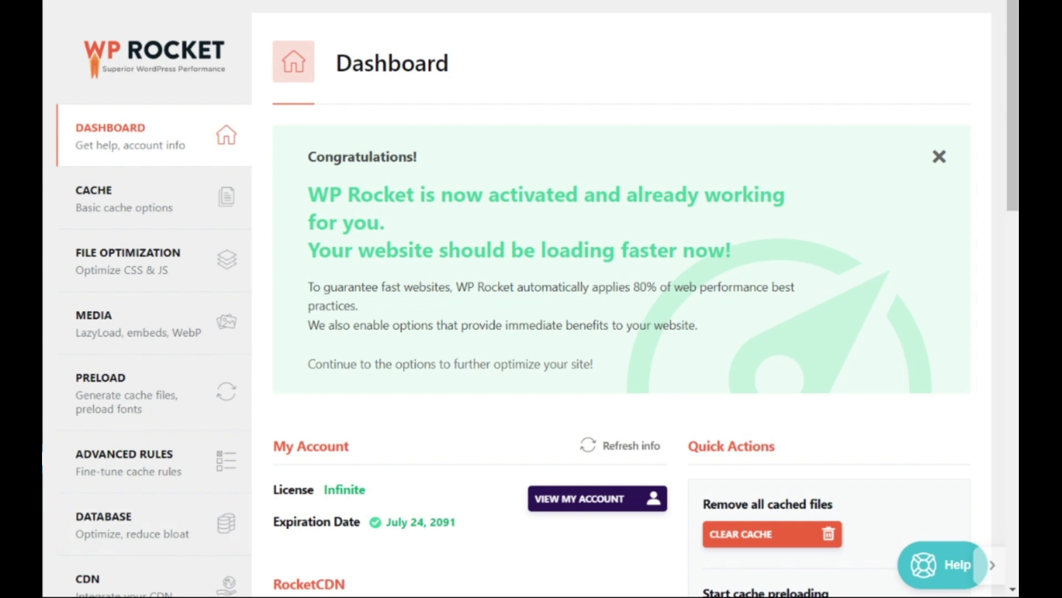
pyautogui.click(172, 205)
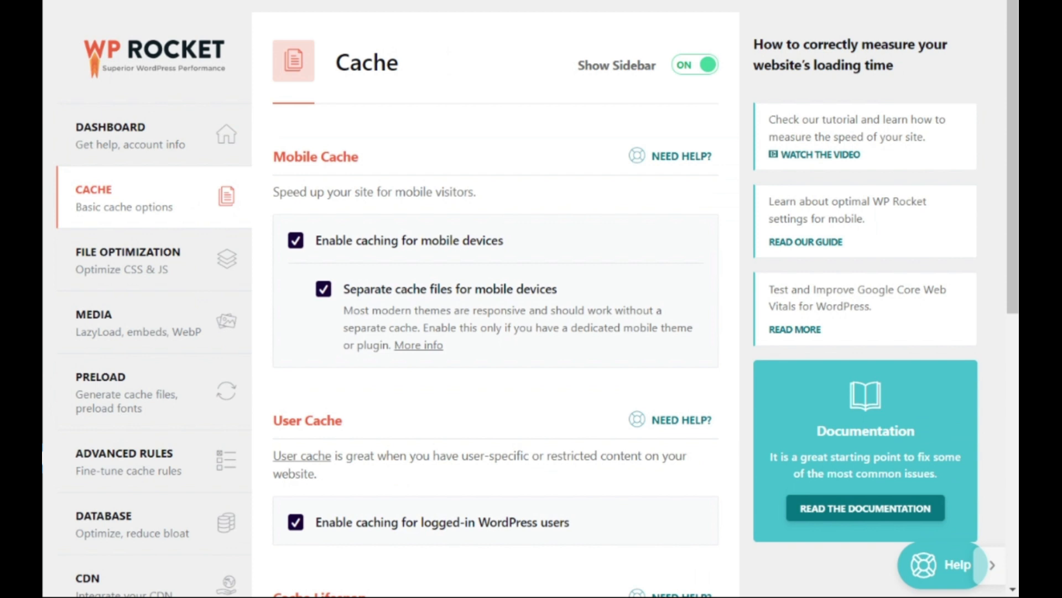
pyautogui.click(696, 68)
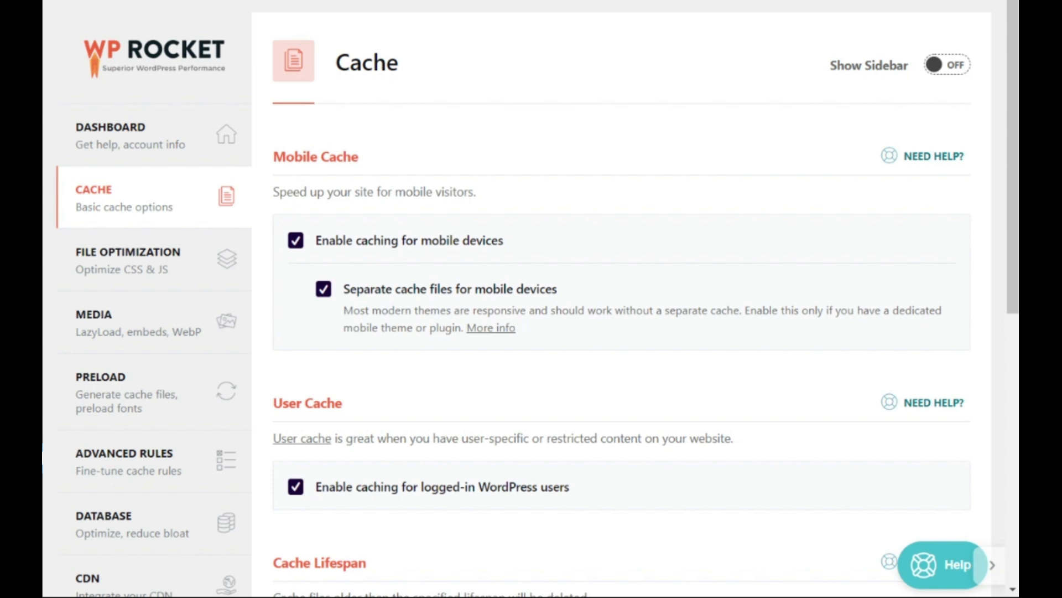
# Disable caching for logged-in WordPress users, leave the cache lifespan unit at Hours, and save the cache settings
pyautogui.moveTo(1008, 247); pyautogui.dragTo(1013, 391)
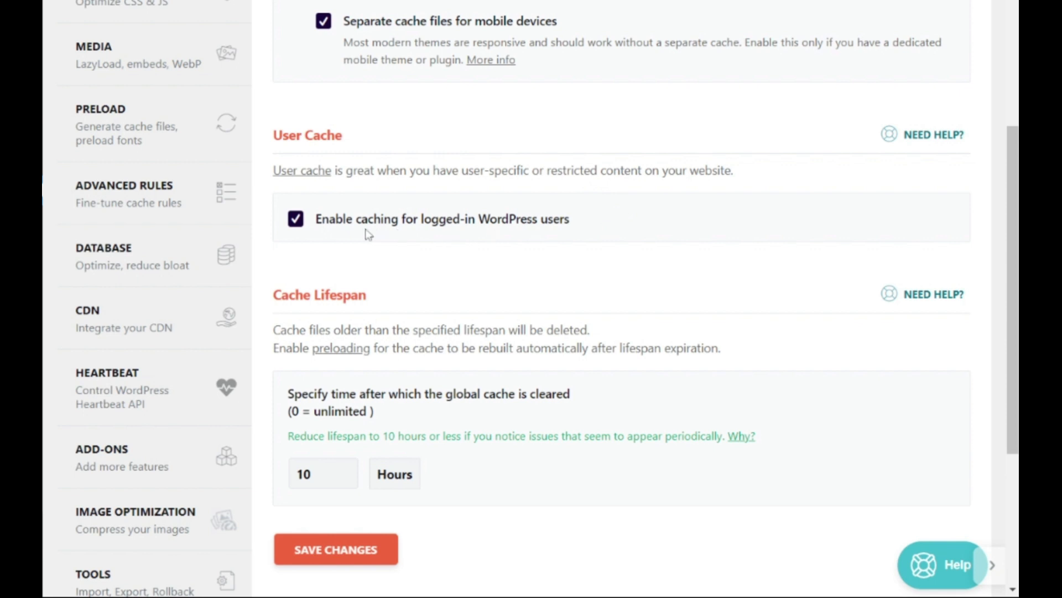
pyautogui.click(298, 224)
pyautogui.click(312, 474)
pyautogui.click(394, 474)
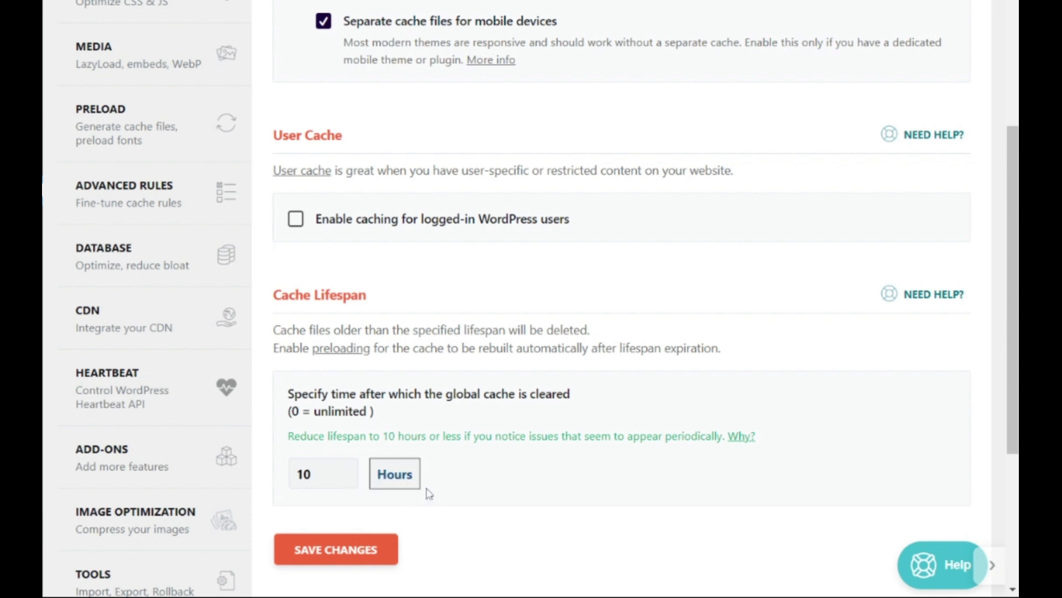
pyautogui.click(331, 510)
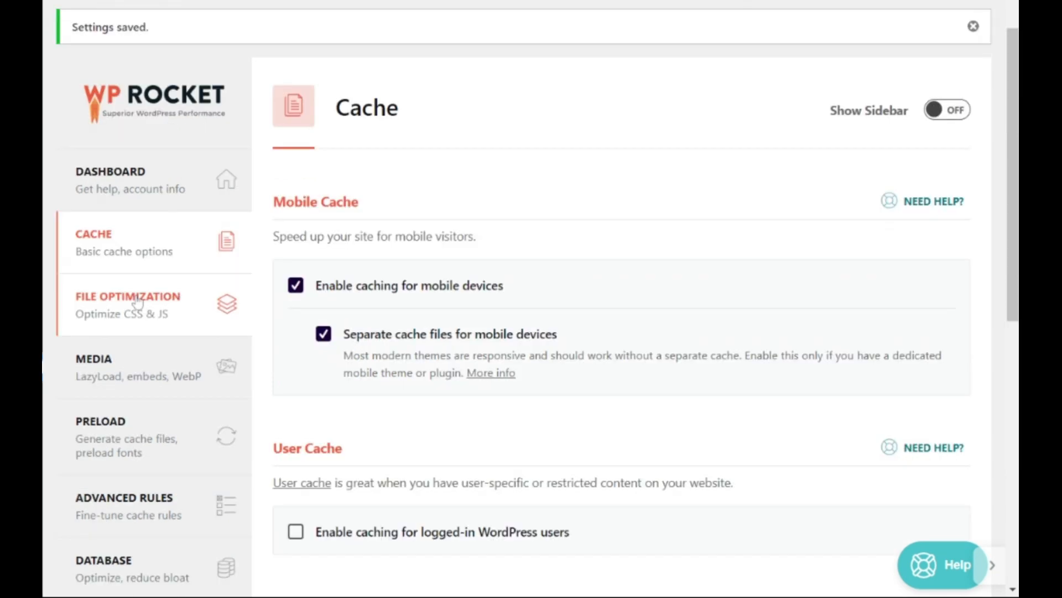
# Review the CSS and JavaScript options in the File Optimization section and save the settings
pyautogui.click(138, 302)
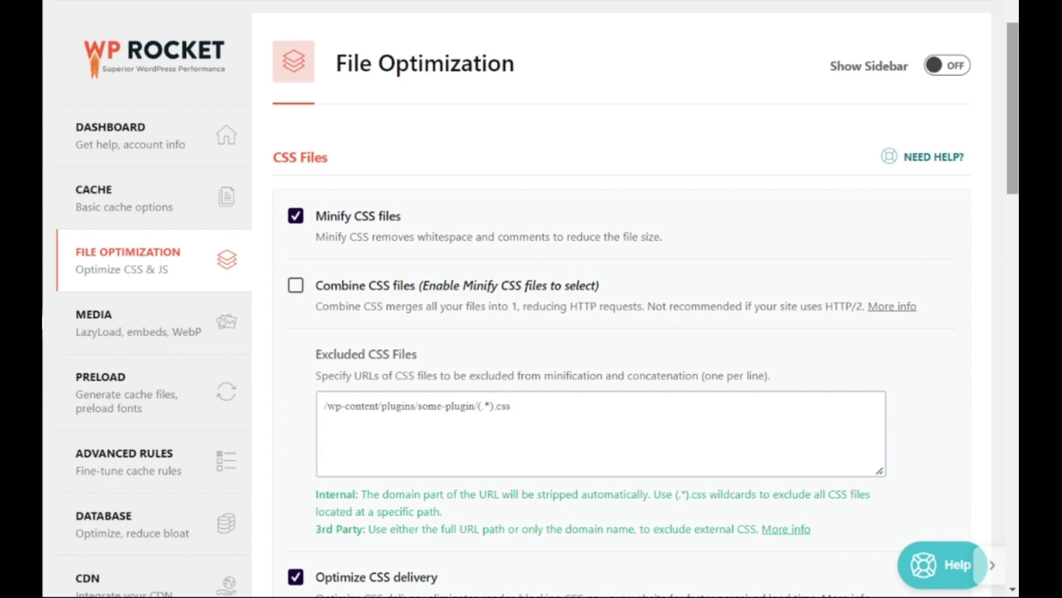
pyautogui.moveTo(1011, 124); pyautogui.dragTo(1016, 361)
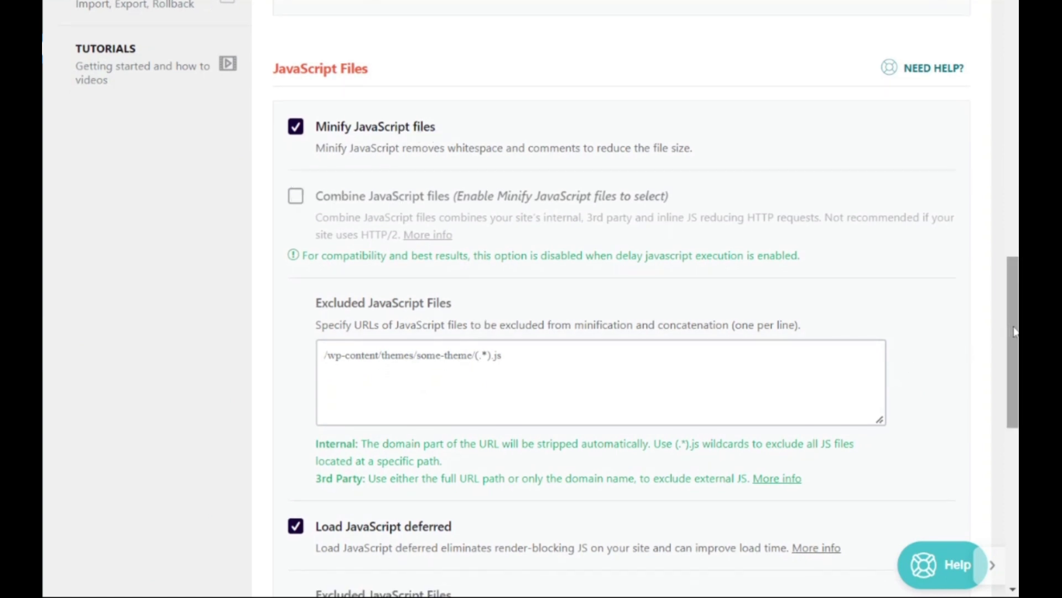
pyautogui.moveTo(1017, 333); pyautogui.dragTo(1017, 435)
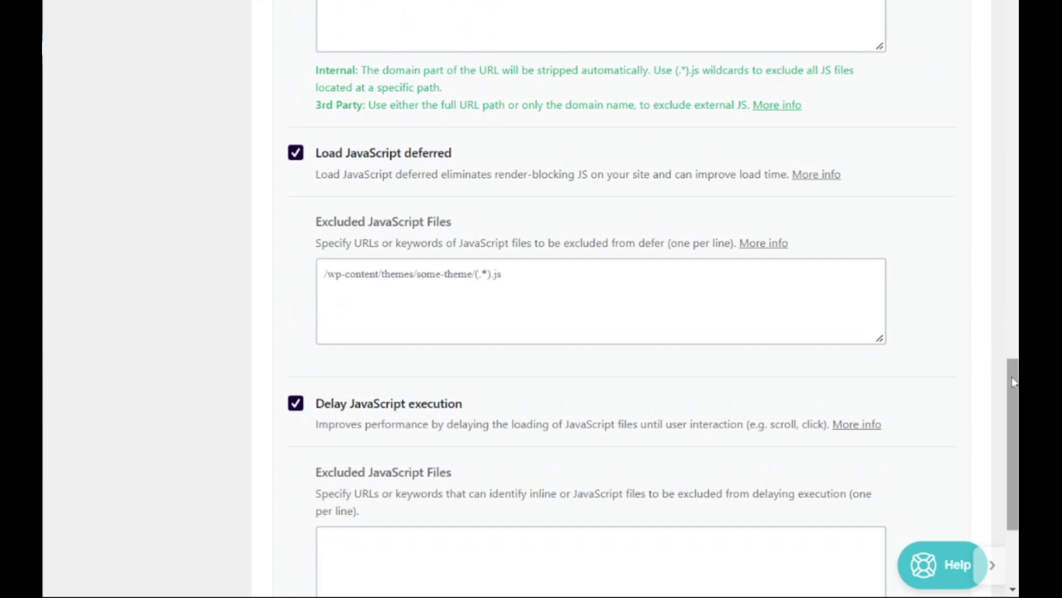
pyautogui.moveTo(1015, 388); pyautogui.dragTo(1014, 389)
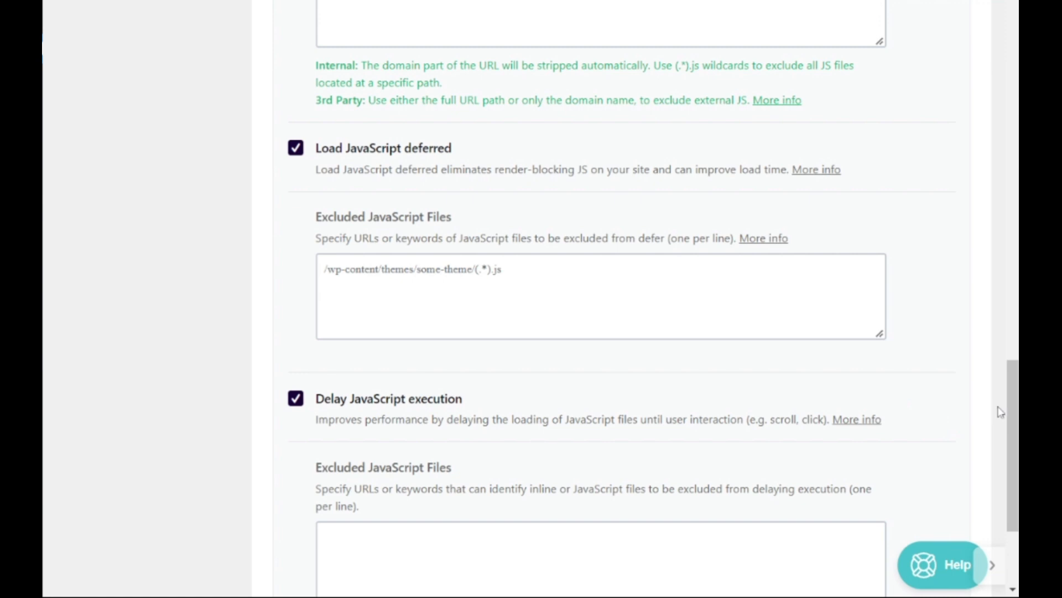
pyautogui.moveTo(1010, 413); pyautogui.dragTo(1015, 468)
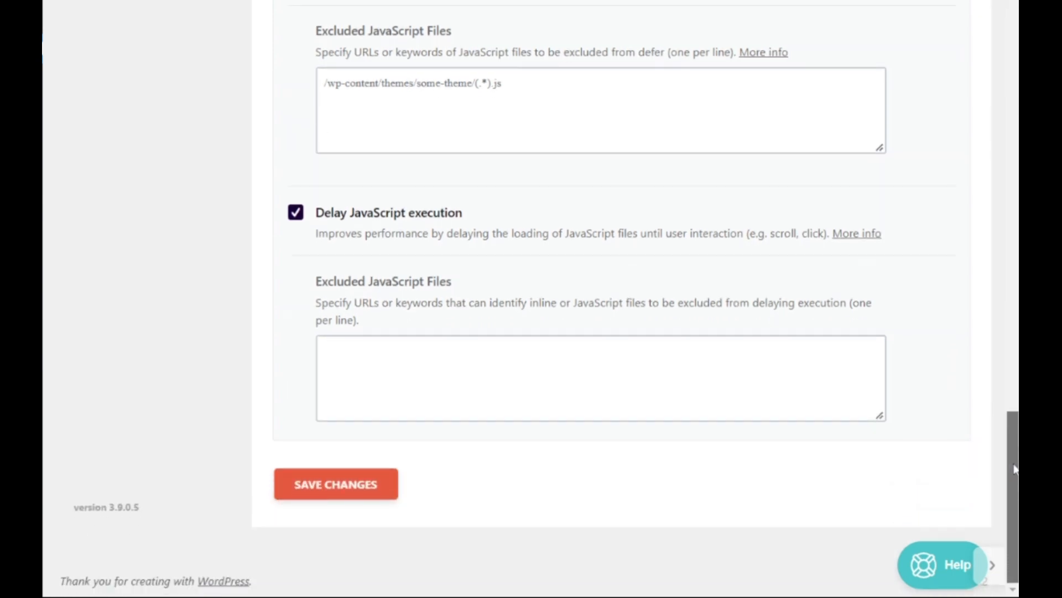
pyautogui.click(362, 498)
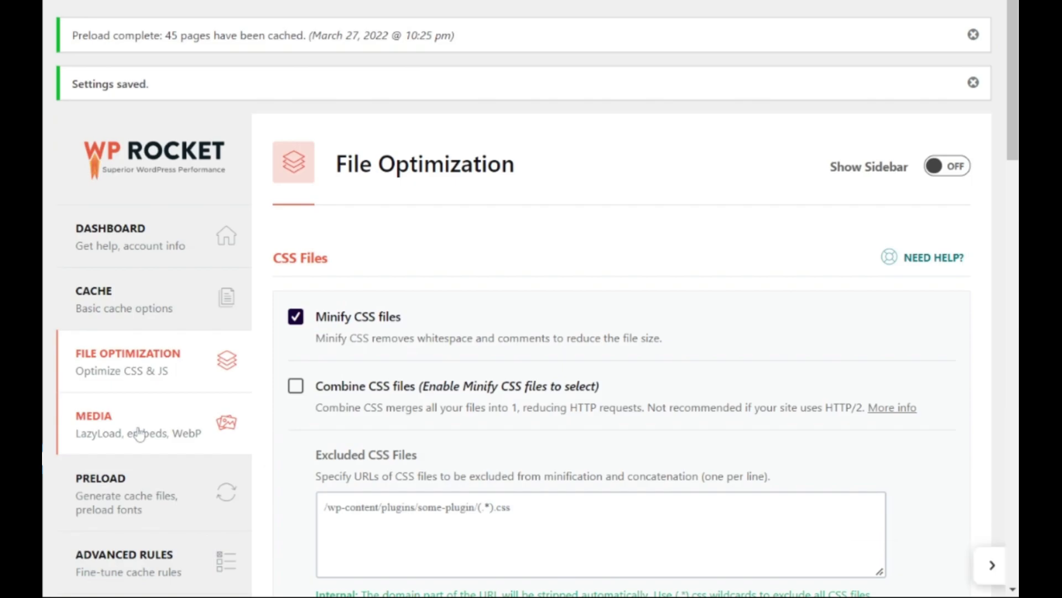
# Review the LazyLoad, image dimensions, embeds and WebP options in the Media section and save the settings
pyautogui.click(140, 433)
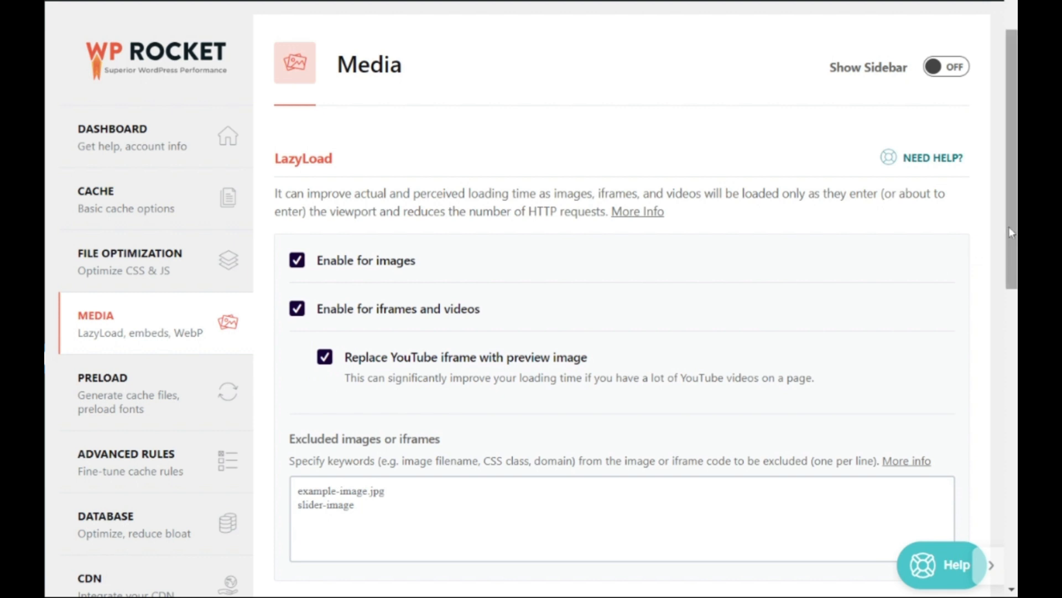
pyautogui.moveTo(1008, 228); pyautogui.dragTo(1012, 475)
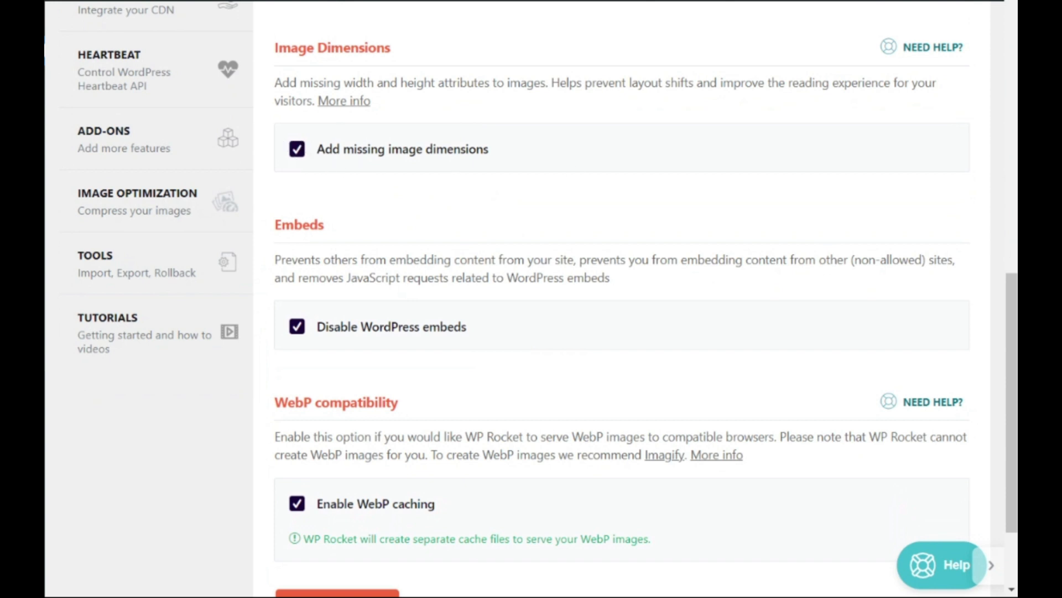
pyautogui.moveTo(1014, 320); pyautogui.dragTo(1013, 353)
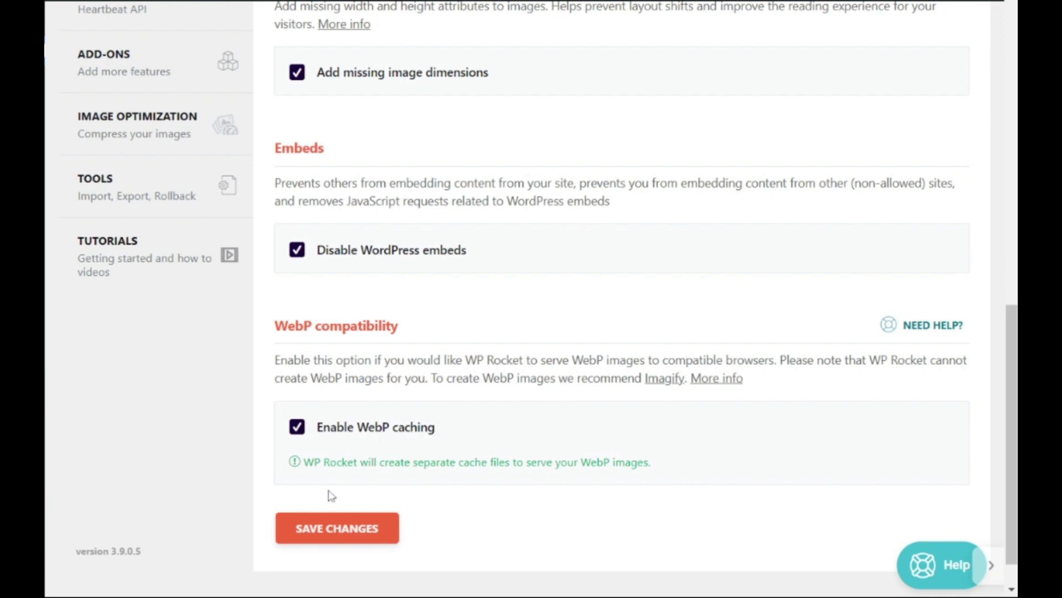
pyautogui.click(332, 525)
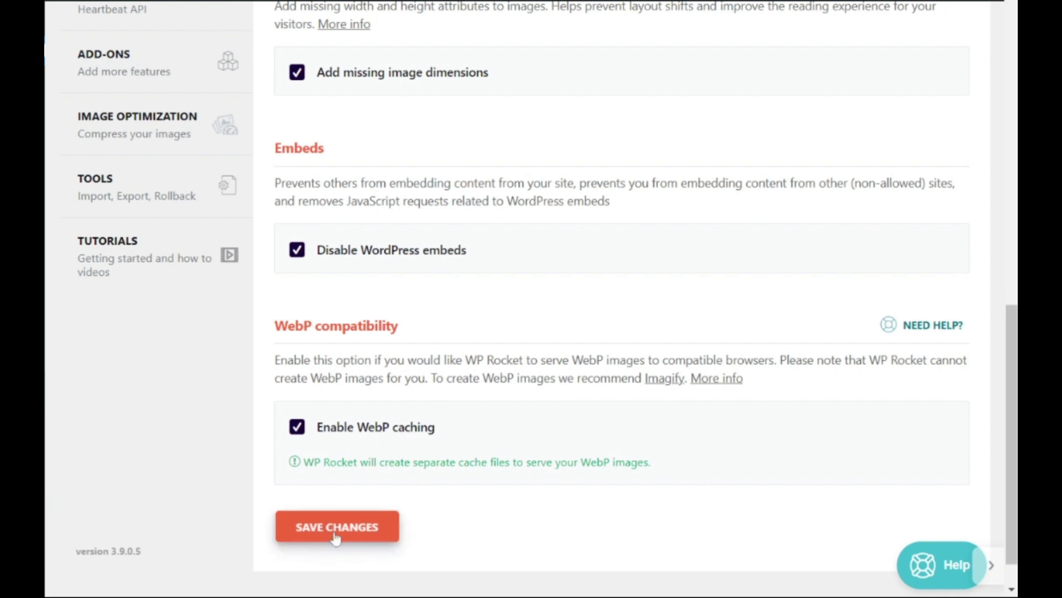
# In the Preload section, add //fonts.googleapis.com to the URLs to prefetch, leave the fonts to preload empty, and save the settings
pyautogui.click(133, 413)
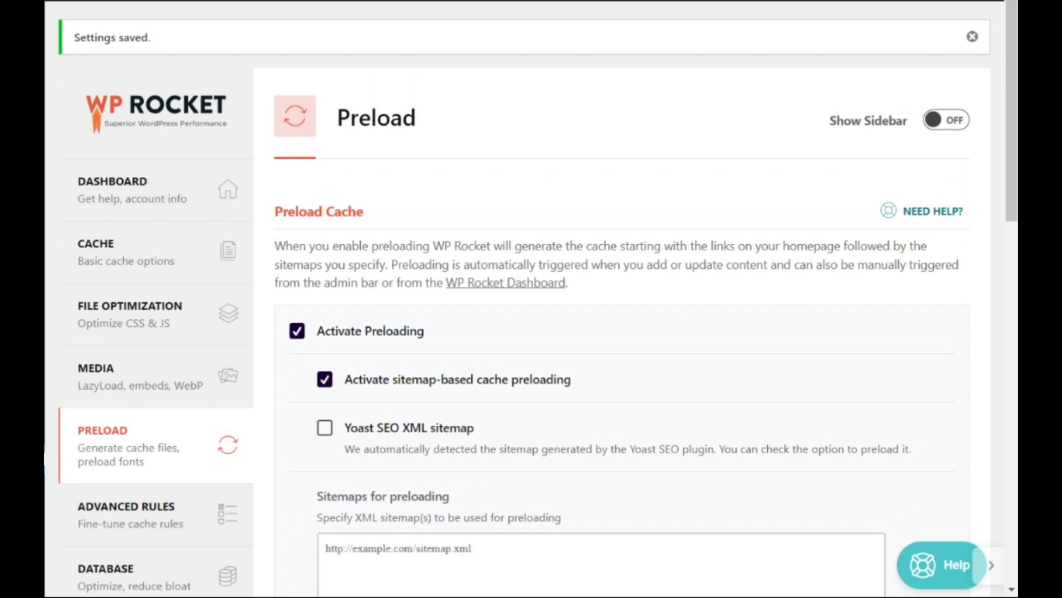
pyautogui.moveTo(1015, 117); pyautogui.dragTo(1016, 181)
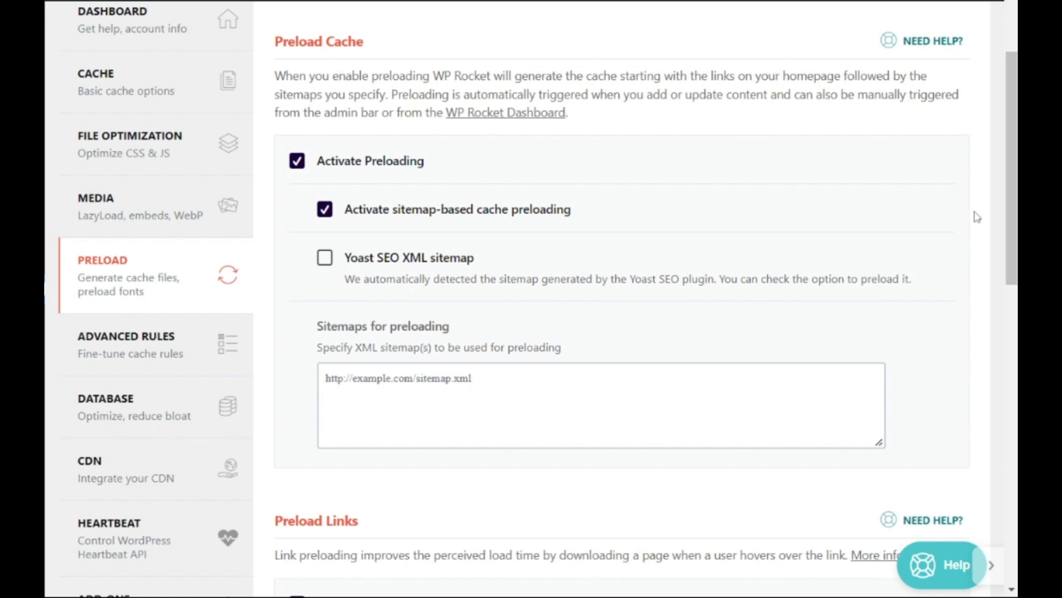
pyautogui.scroll(-8, 974, 214)
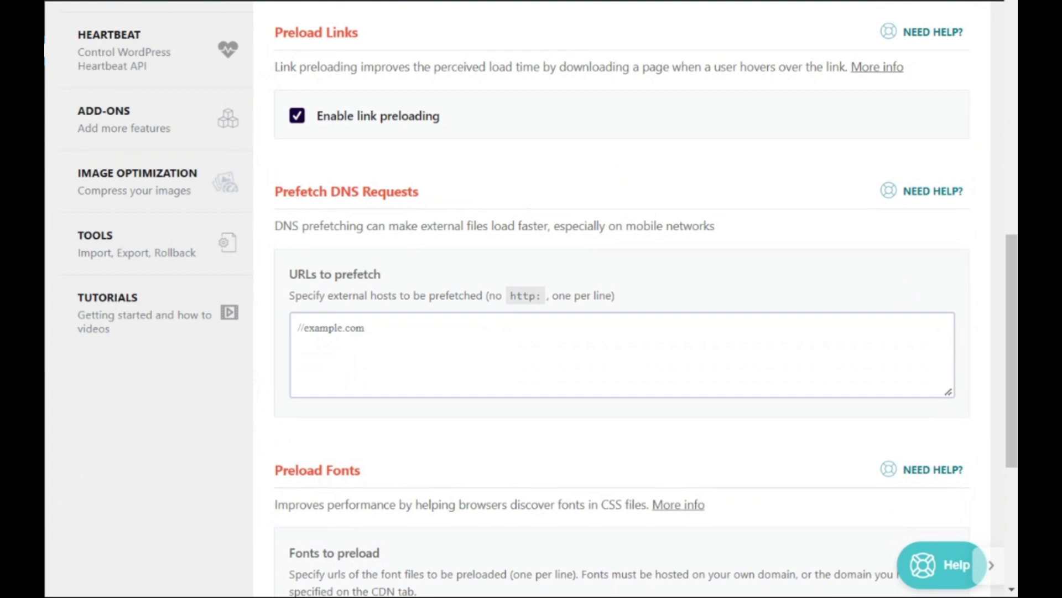
pyautogui.scroll(-3, 1015, 330)
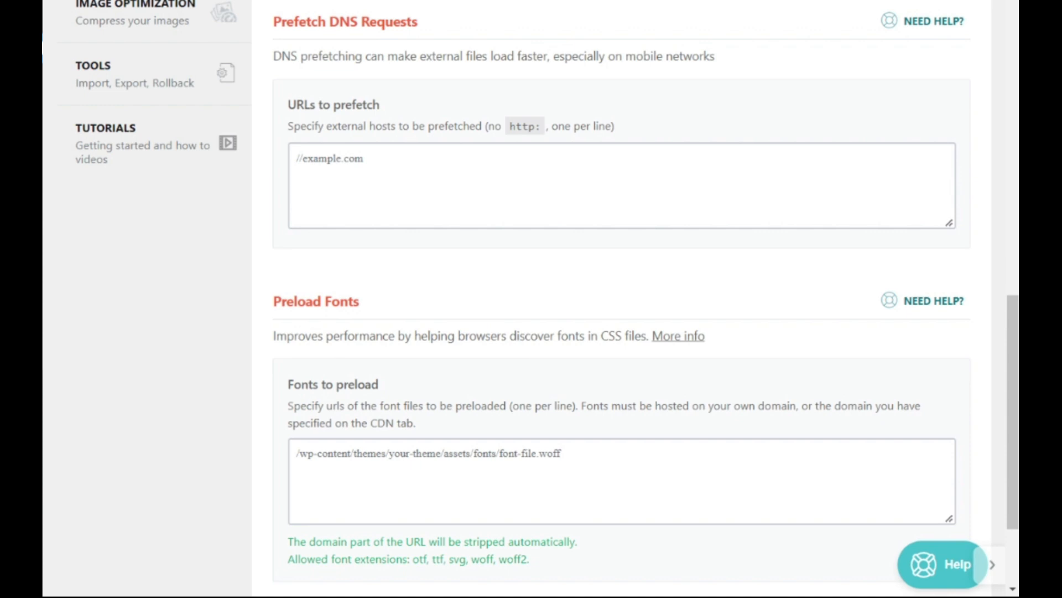
pyautogui.click(299, 159)
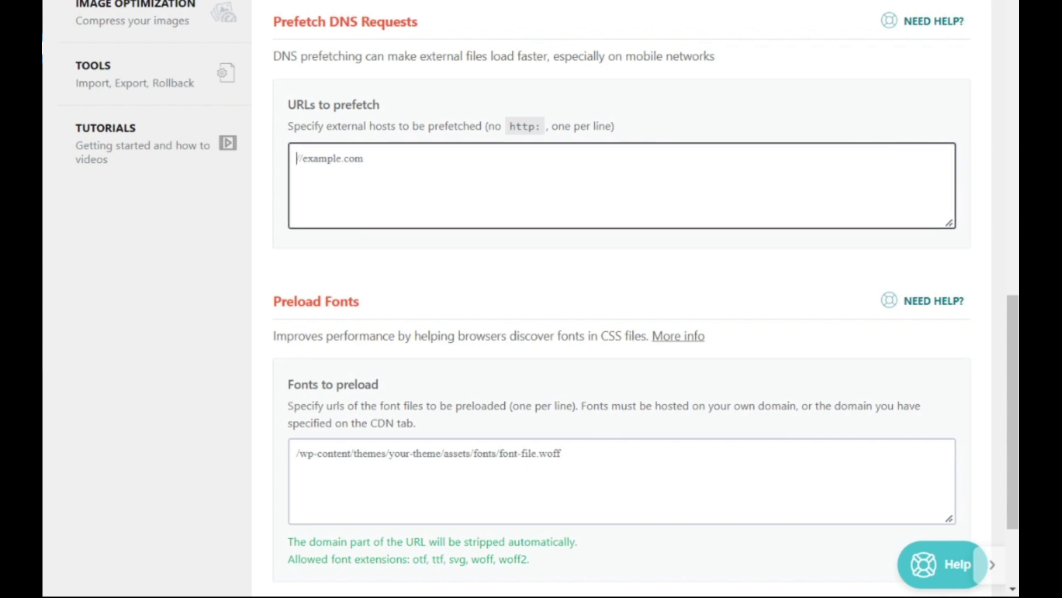
pyautogui.write('//')
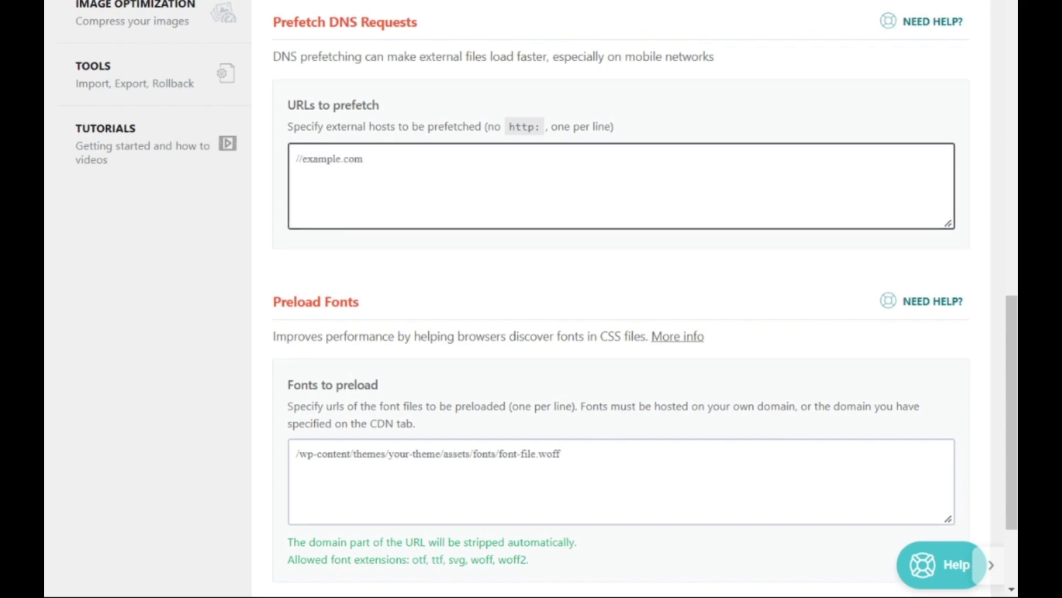
pyautogui.click(299, 159)
pyautogui.write('//fonts.googleapis.com')
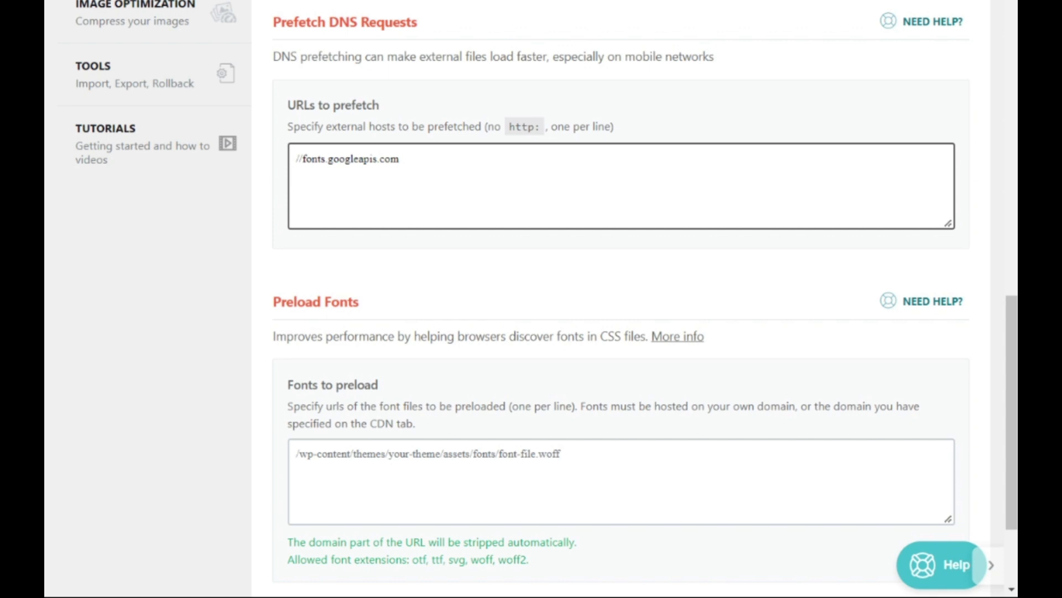
pyautogui.moveTo(1008, 407); pyautogui.dragTo(1009, 445)
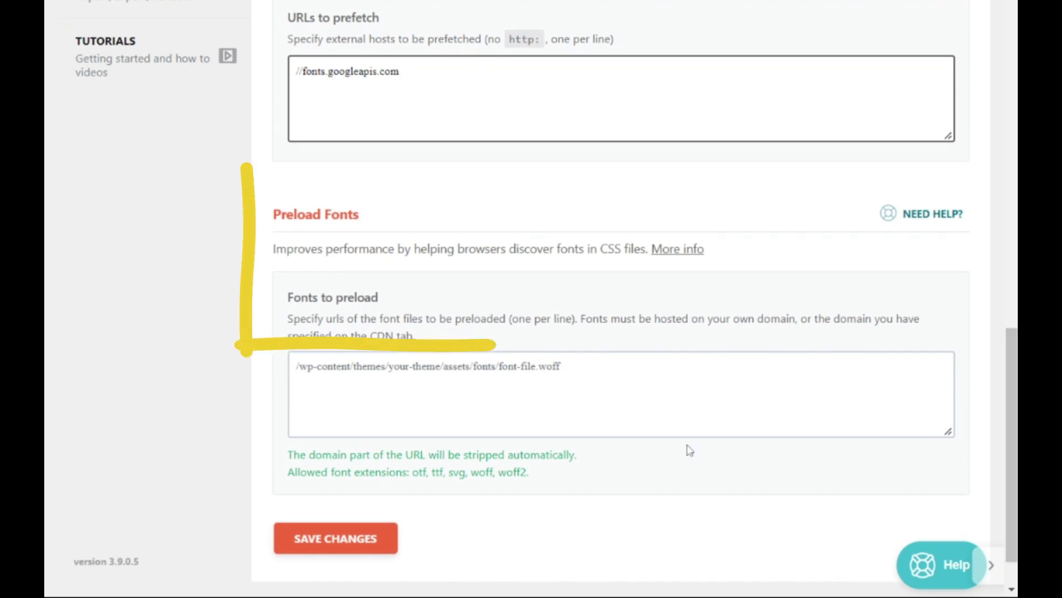
pyautogui.click(297, 366)
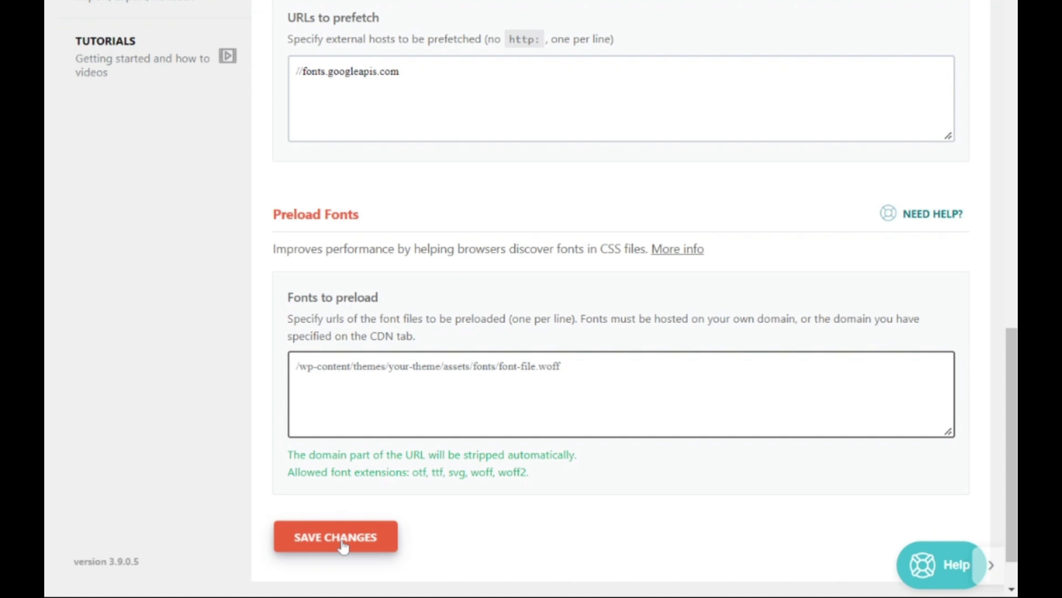
# Look through the Advanced Rules for URLs, cookies and user agents never to cache and URLs always to purge
pyautogui.click(152, 513)
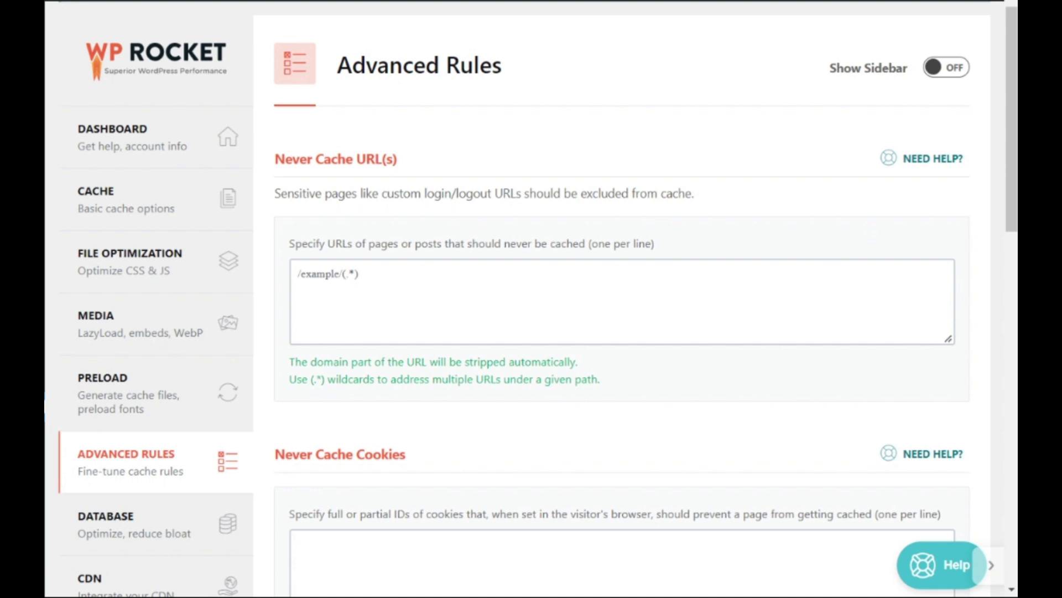
pyautogui.moveTo(1014, 124); pyautogui.dragTo(1015, 343)
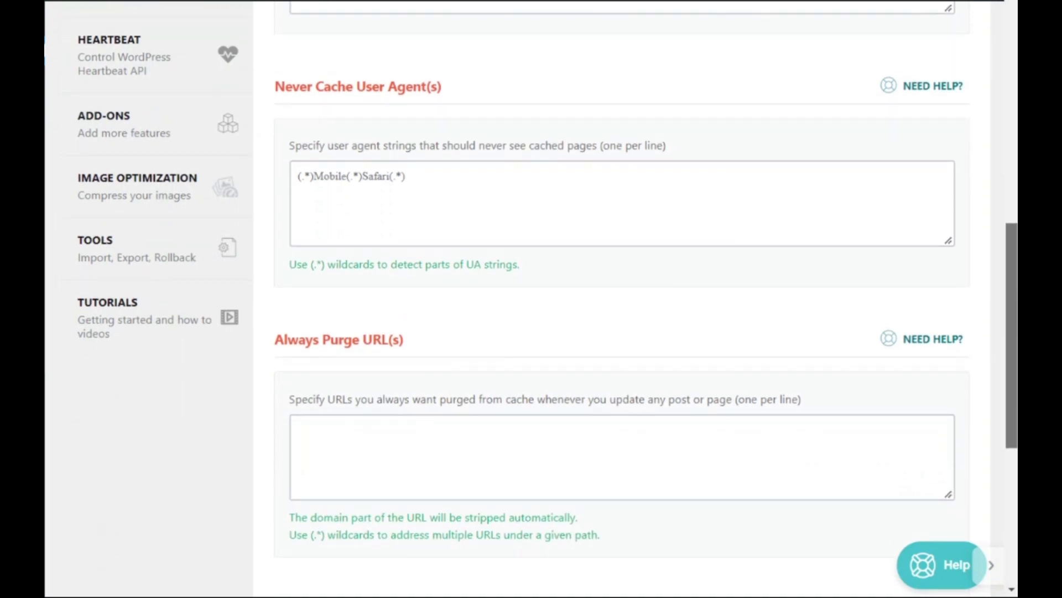
pyautogui.moveTo(1015, 343); pyautogui.dragTo(1002, 175)
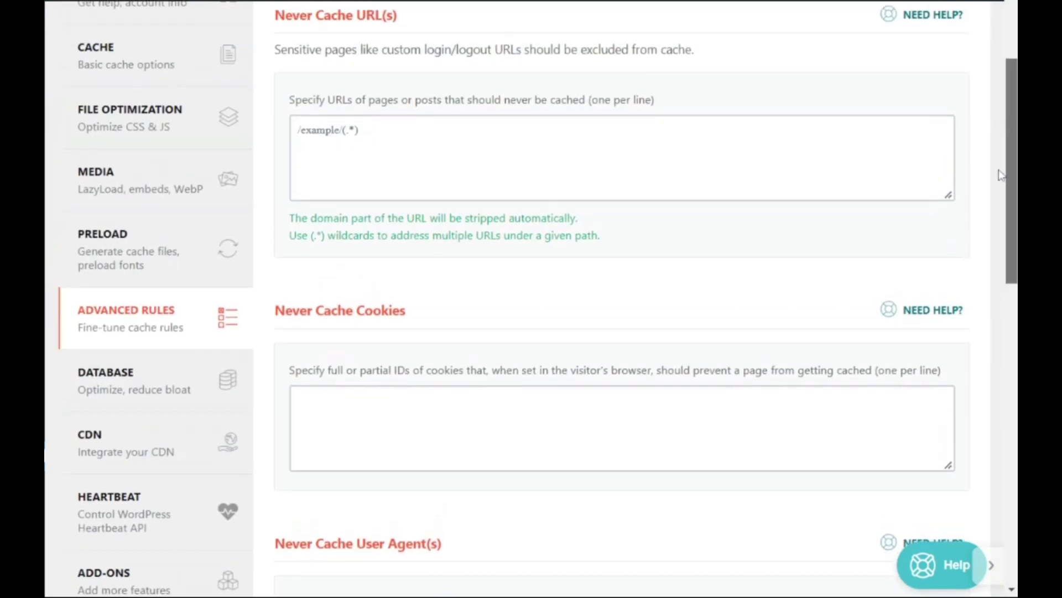
# Review the post, comments, transients and database table cleanup options in the Database section
pyautogui.click(131, 382)
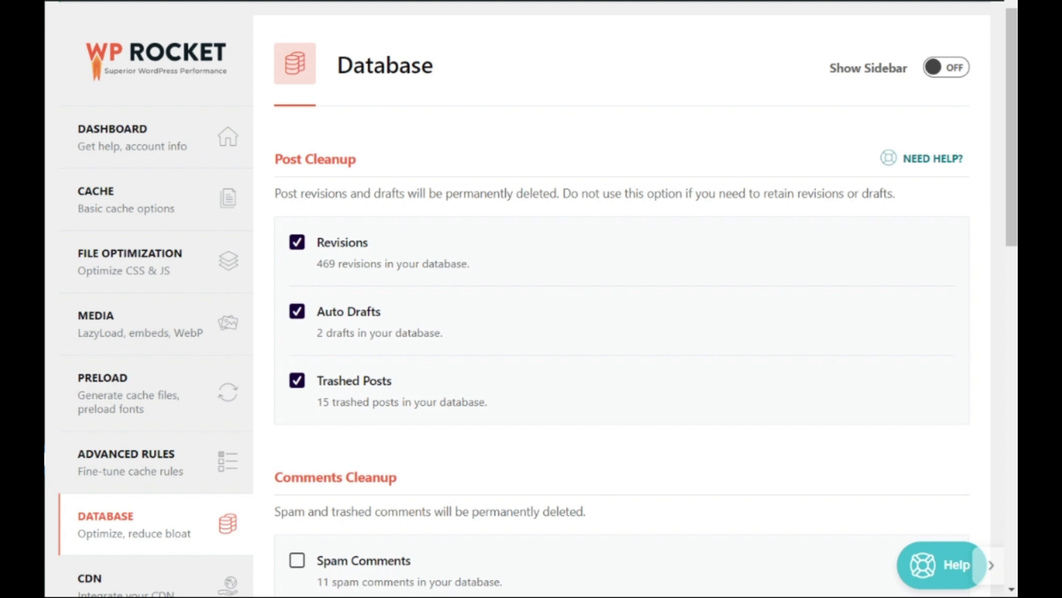
pyautogui.scroll(-4, 620, 299)
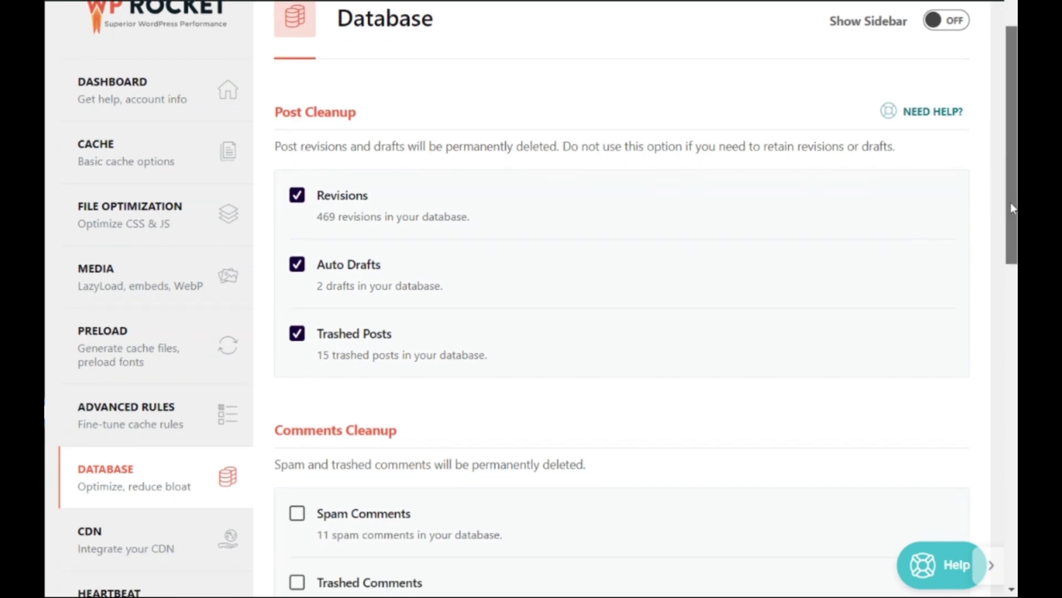
pyautogui.scroll(-3, 619, 299)
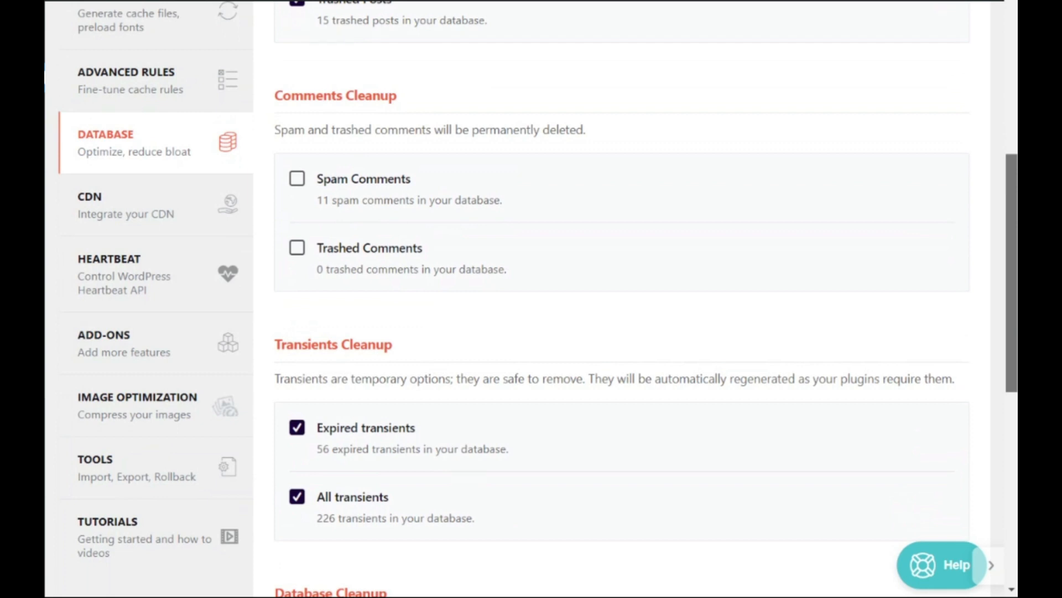
pyautogui.moveTo(1016, 334); pyautogui.dragTo(1017, 503)
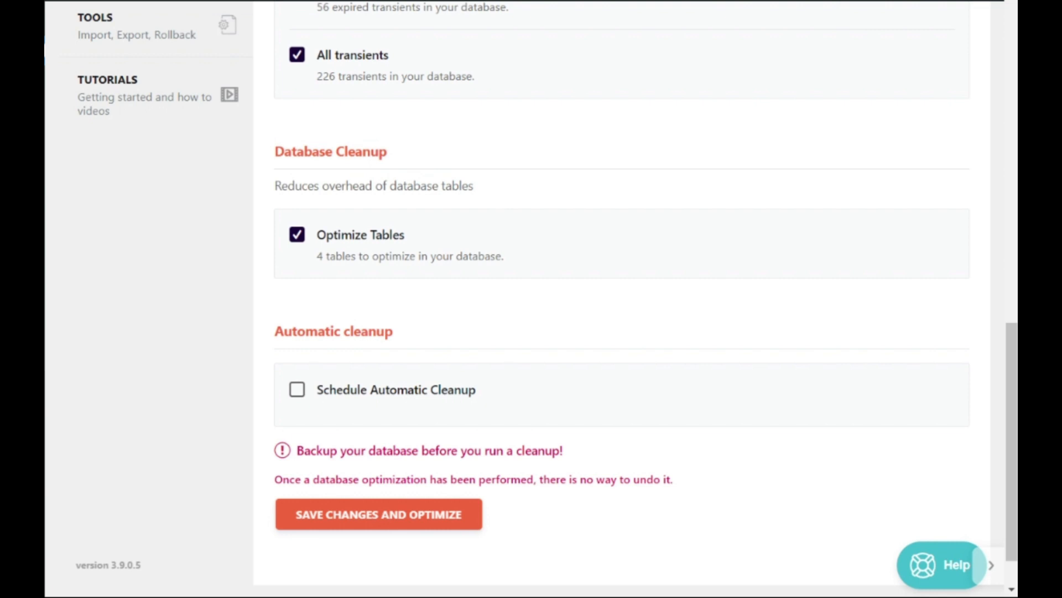
# Turn on Schedule Automatic Cleanup to check its frequency option, and turn it off again
pyautogui.click(297, 392)
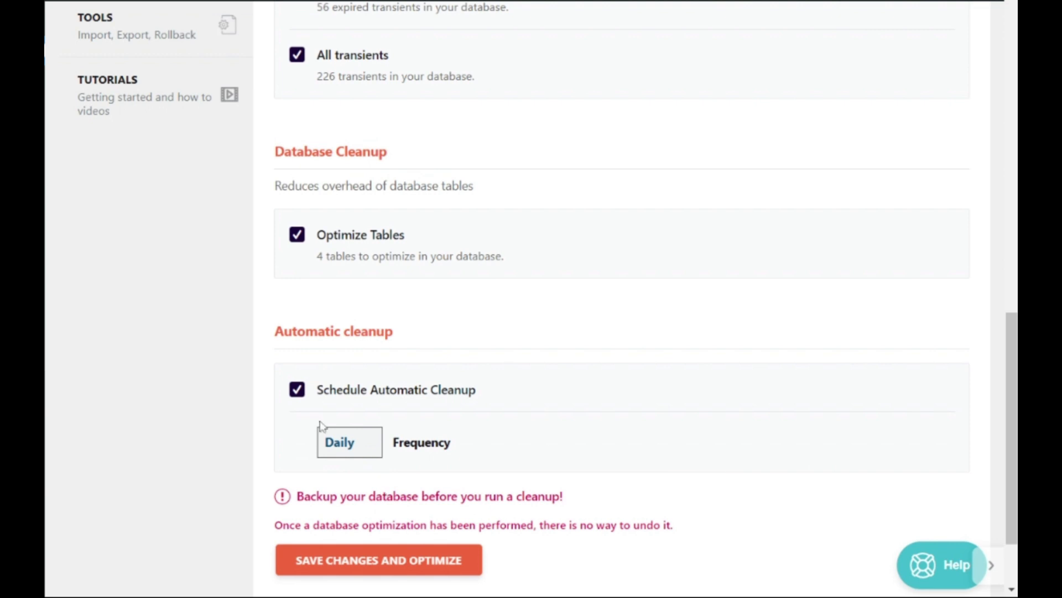
pyautogui.click(298, 397)
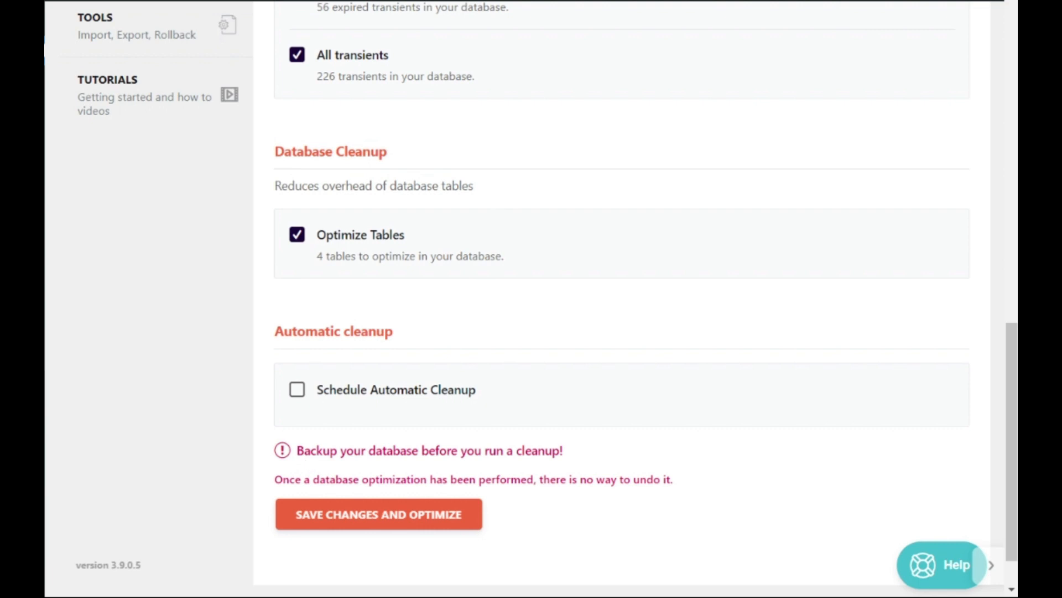
pyautogui.click(297, 389)
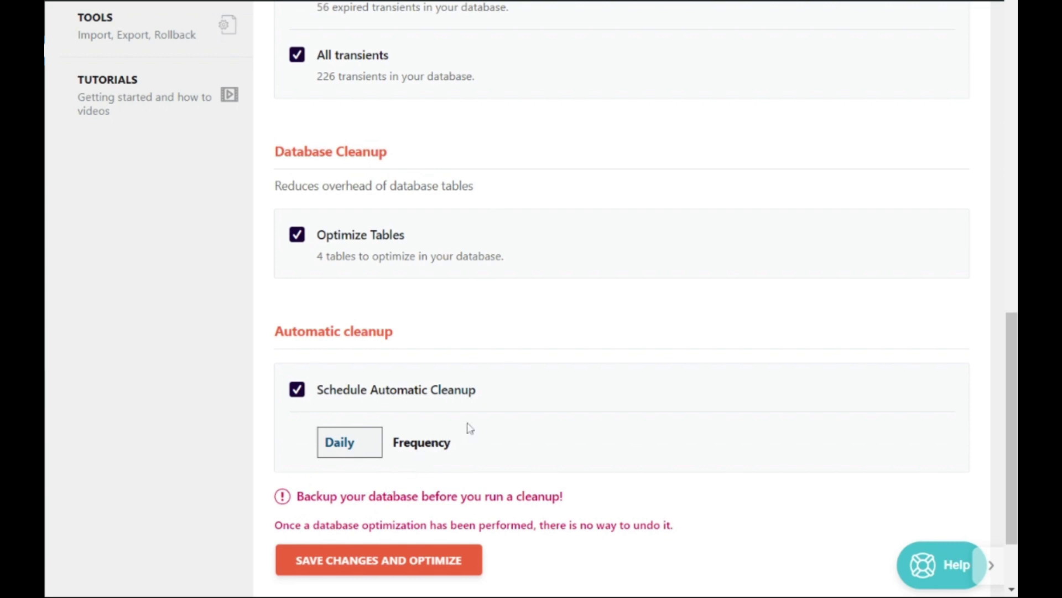
pyautogui.click(297, 392)
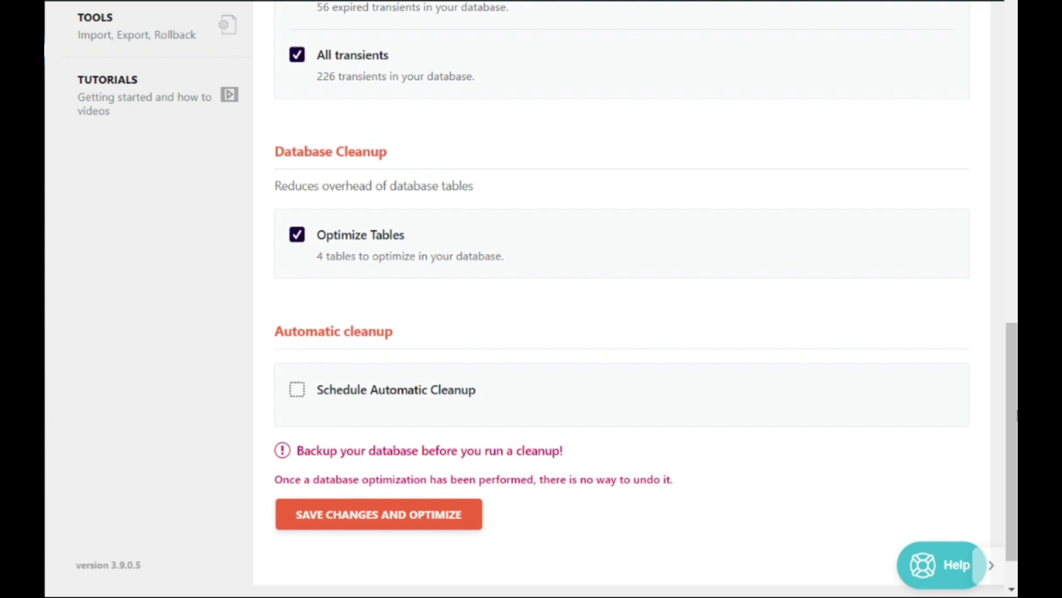
# Review the CDN section, including the RocketCDN offer, CNAME settings and files excluded from the CDN
pyautogui.scroll(10, 159, 513)
pyautogui.click(145, 495)
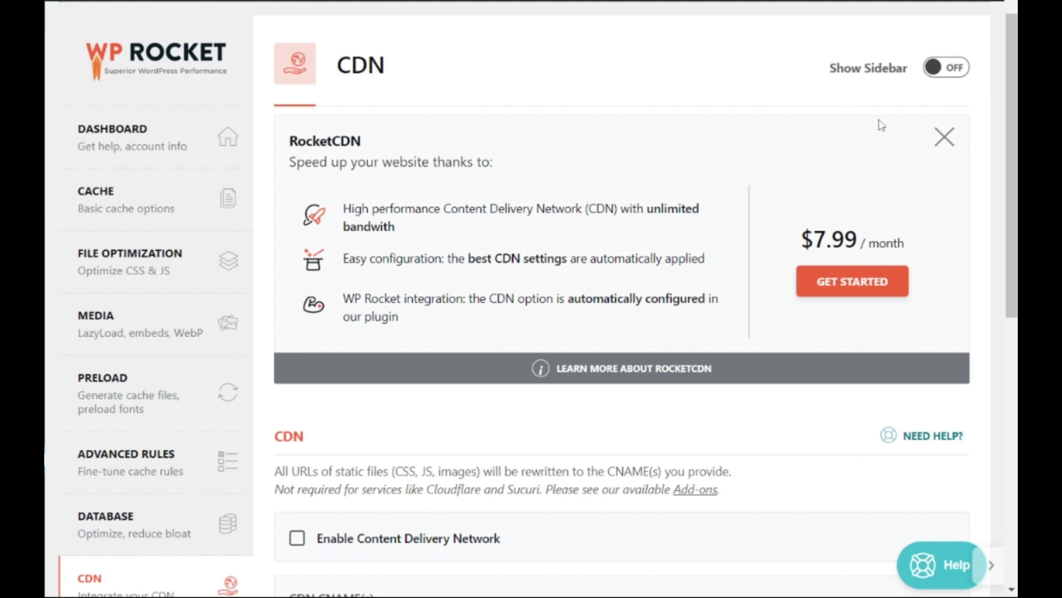
pyautogui.moveTo(1009, 162); pyautogui.dragTo(1014, 349)
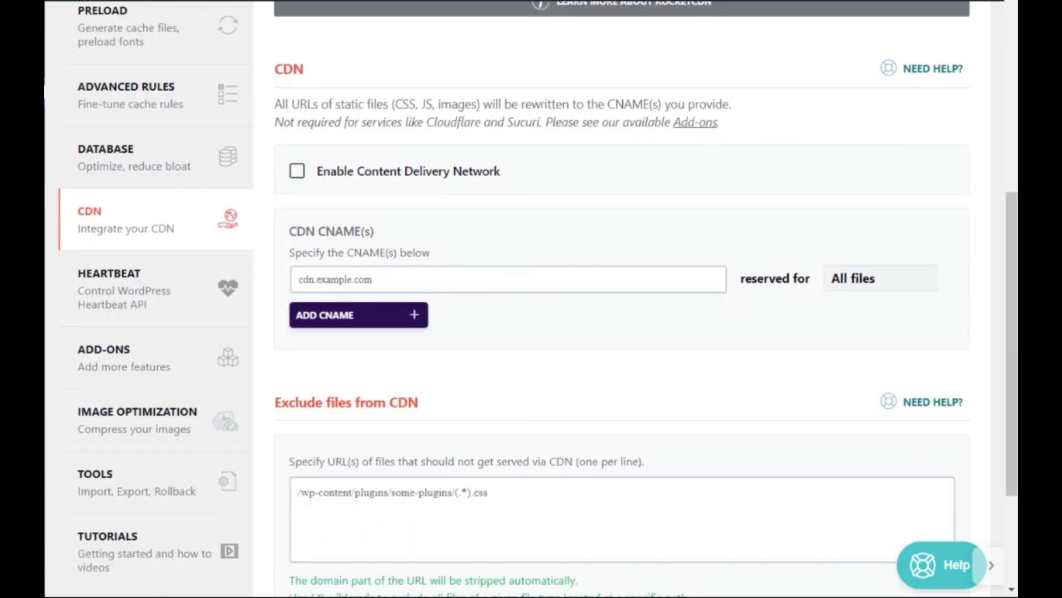
pyautogui.moveTo(1012, 375); pyautogui.dragTo(1012, 403)
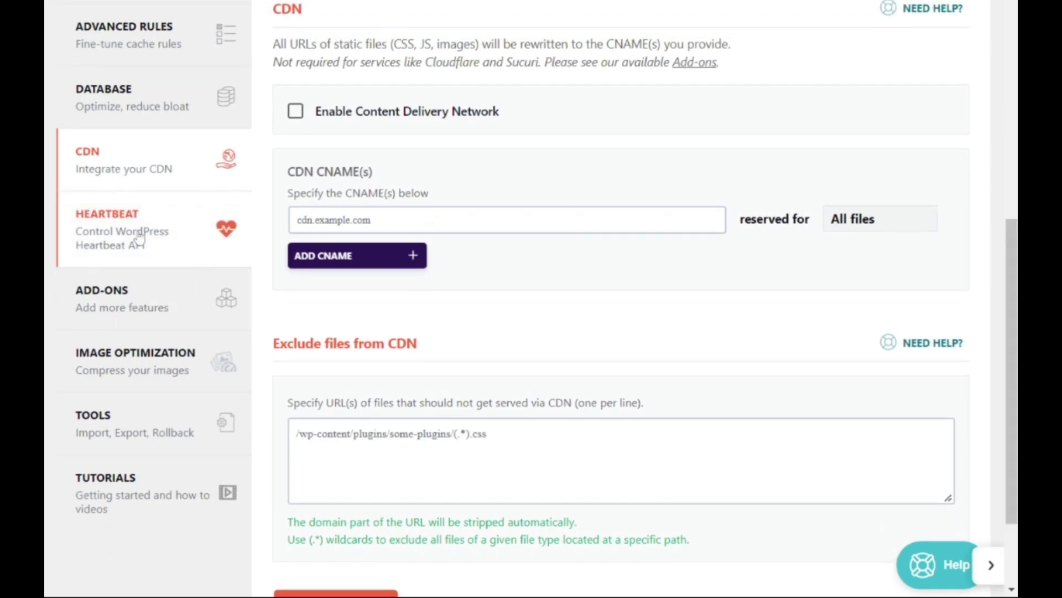
# Review the Heartbeat control and the activity behavior options for the backend, post editor and frontend
pyautogui.click(139, 238)
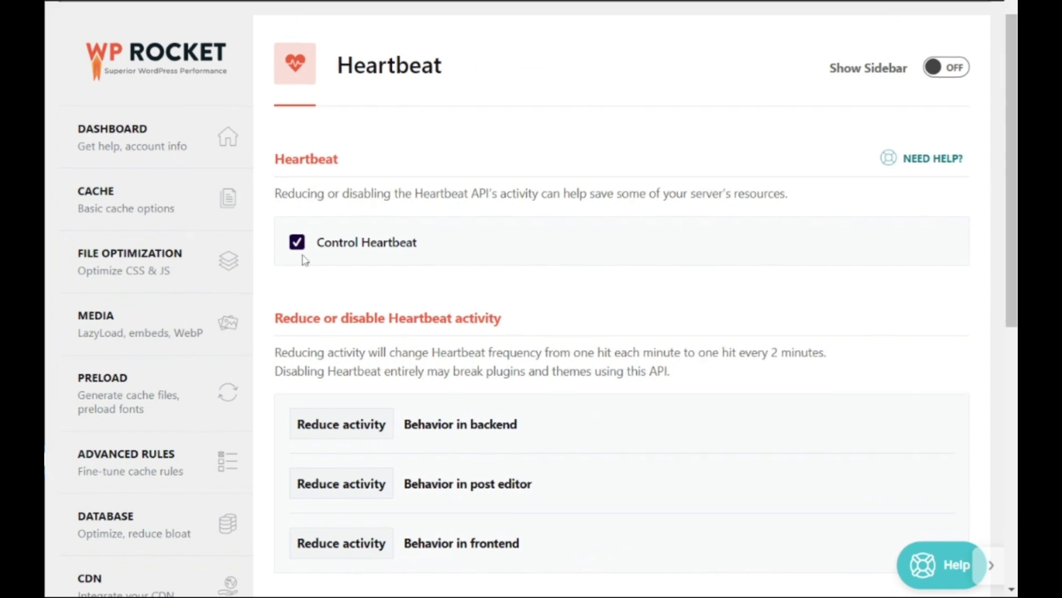
pyautogui.moveTo(1005, 188); pyautogui.dragTo(1010, 301)
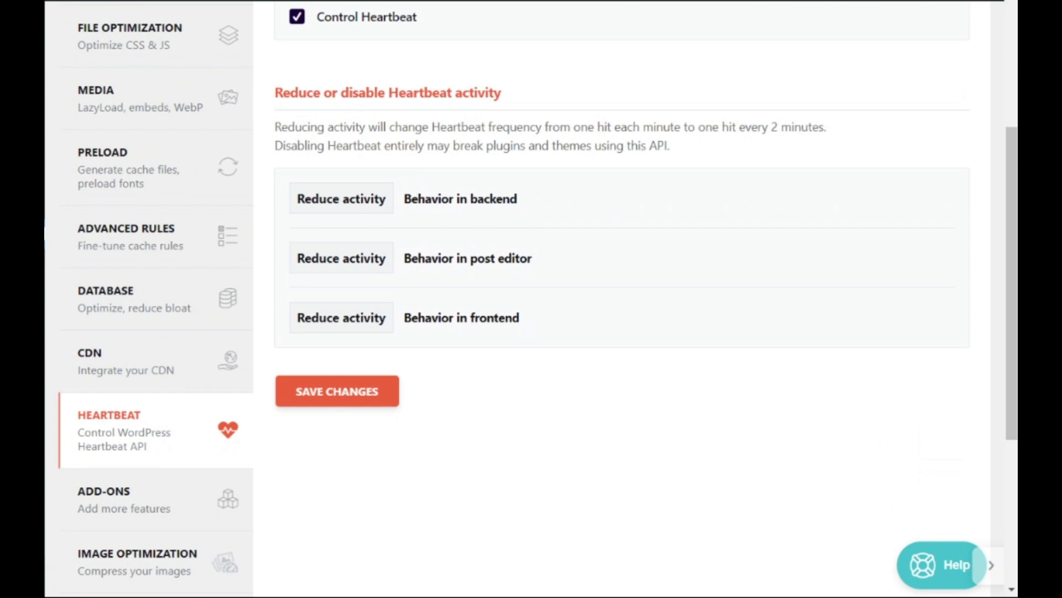
pyautogui.click(341, 207)
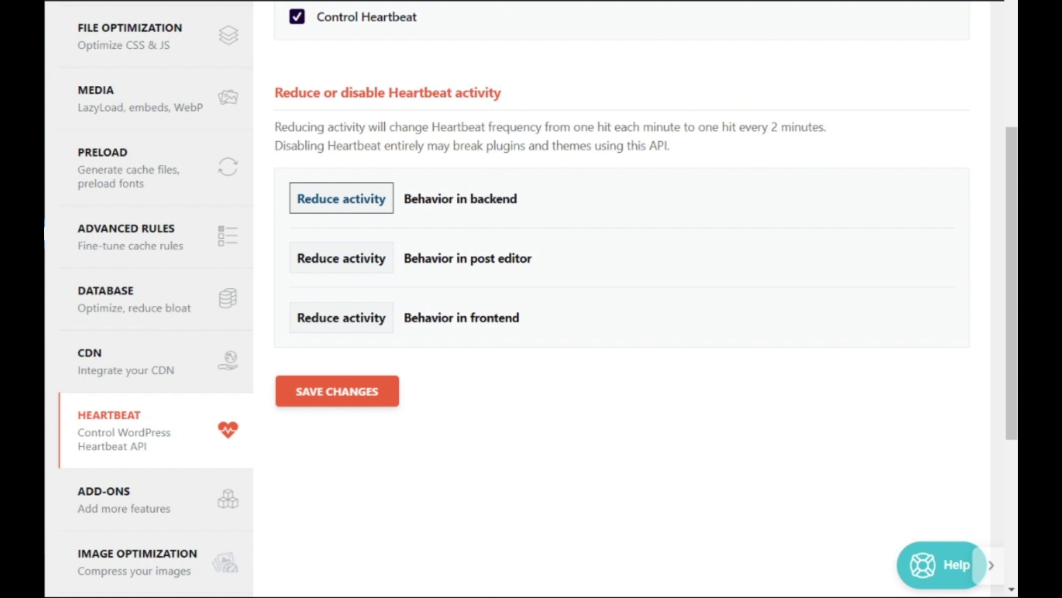
pyautogui.click(641, 217)
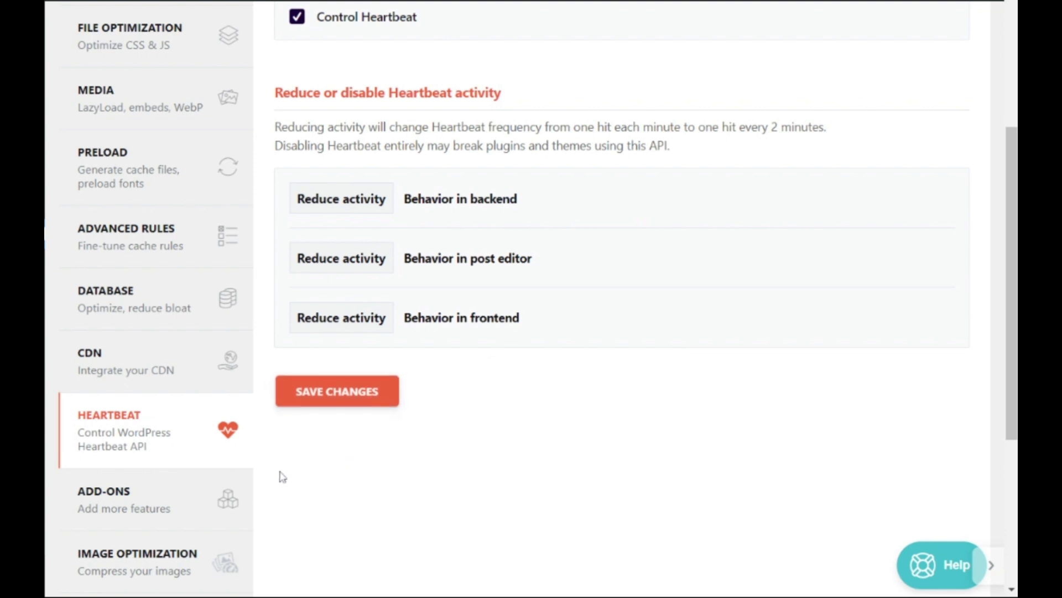
# Look through the Varnish, Cloudflare and Sucuri entries in the Add-ons section
pyautogui.click(123, 518)
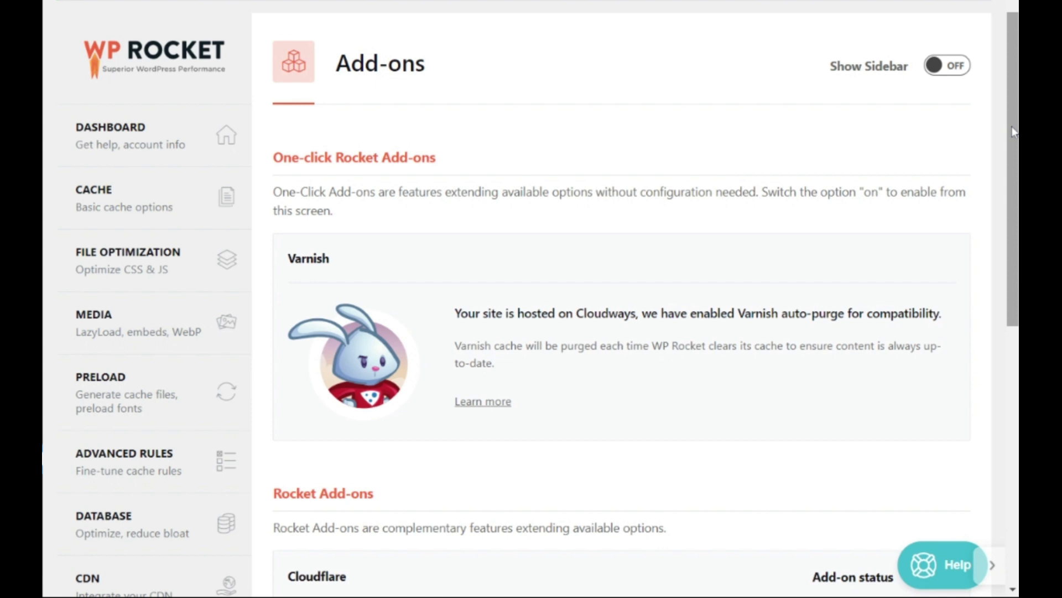
pyautogui.scroll(-2, 1014, 144)
pyautogui.moveTo(1014, 155); pyautogui.dragTo(1015, 165)
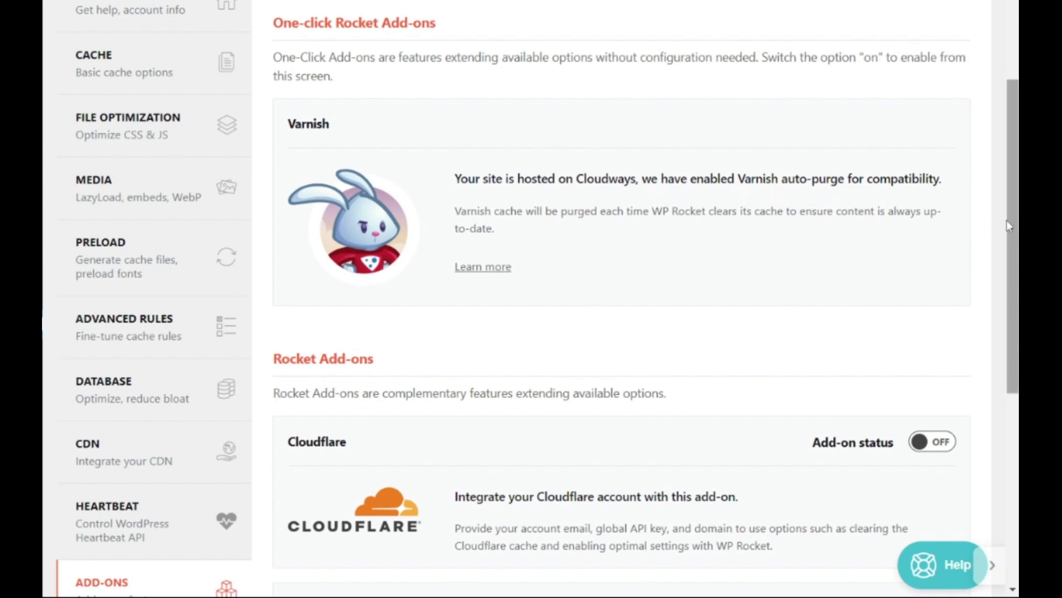
pyautogui.moveTo(1010, 223); pyautogui.dragTo(1014, 359)
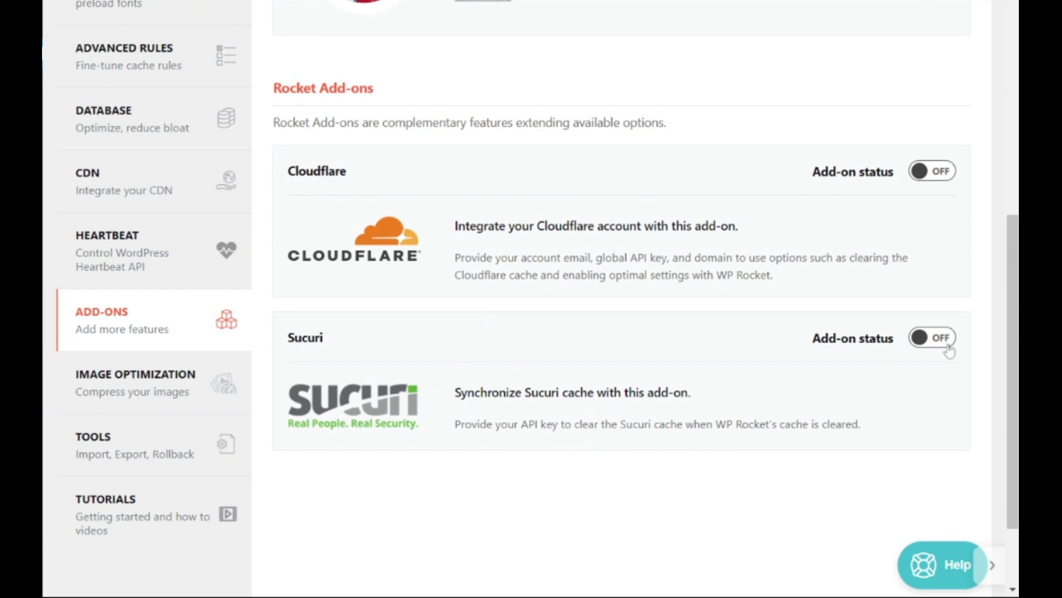
# View the Imagify information in the Image Optimization section without installing the plugin
pyautogui.click(142, 384)
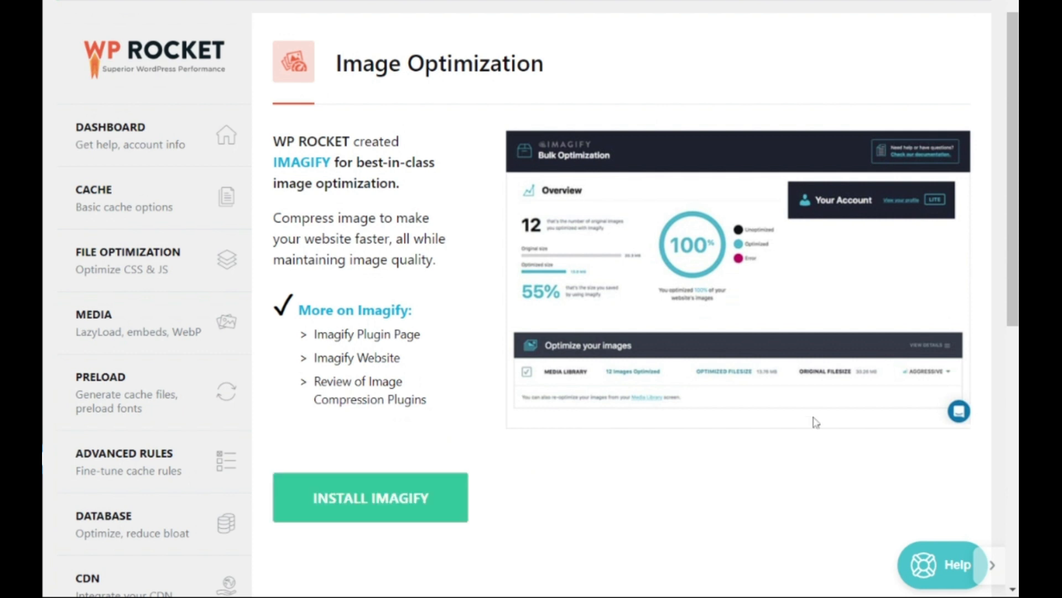
pyautogui.moveTo(1016, 277); pyautogui.dragTo(1016, 286)
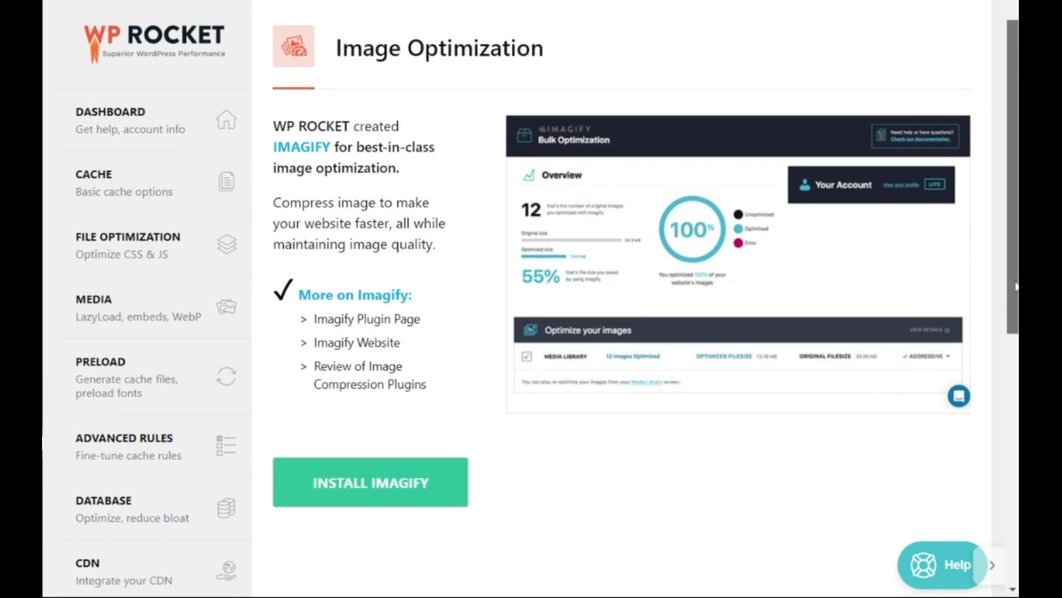
pyautogui.scroll(-8, 161, 399)
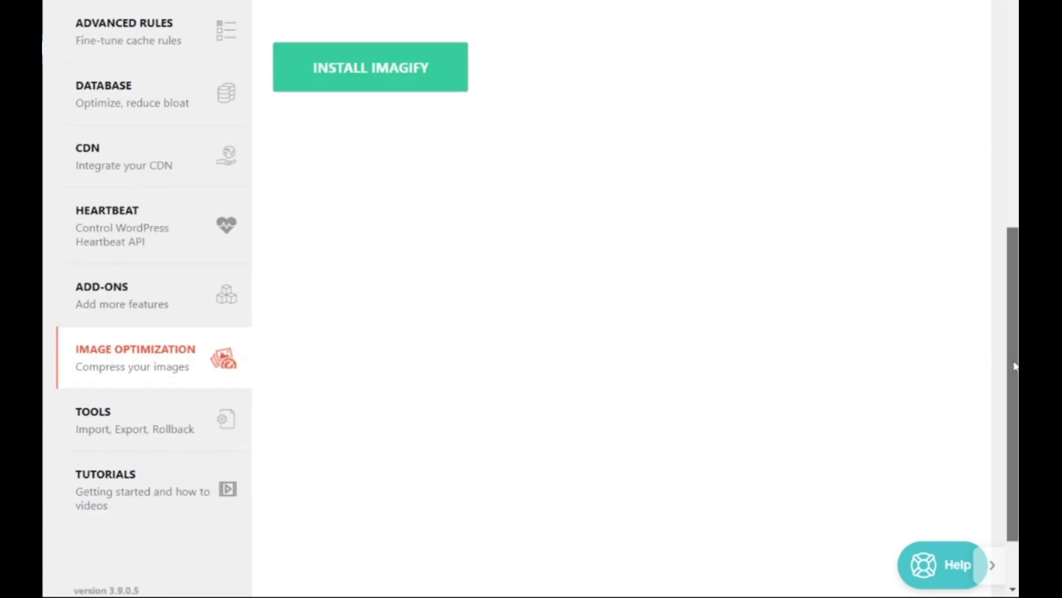
# Review the export, import and rollback options in the Tools section and browse the tutorial videos
pyautogui.click(147, 414)
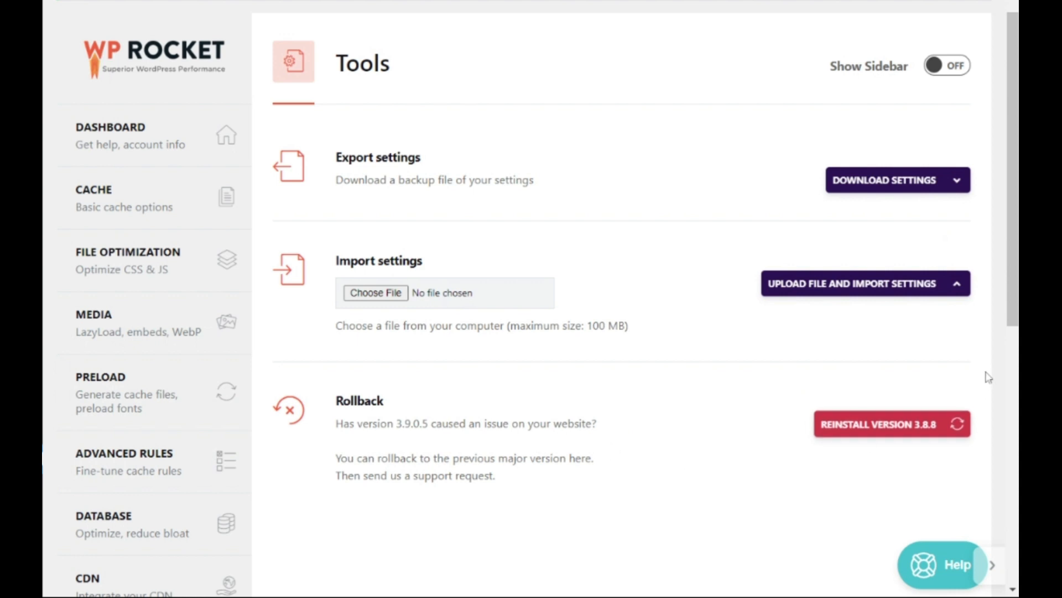
pyautogui.moveTo(1008, 308); pyautogui.dragTo(1013, 513)
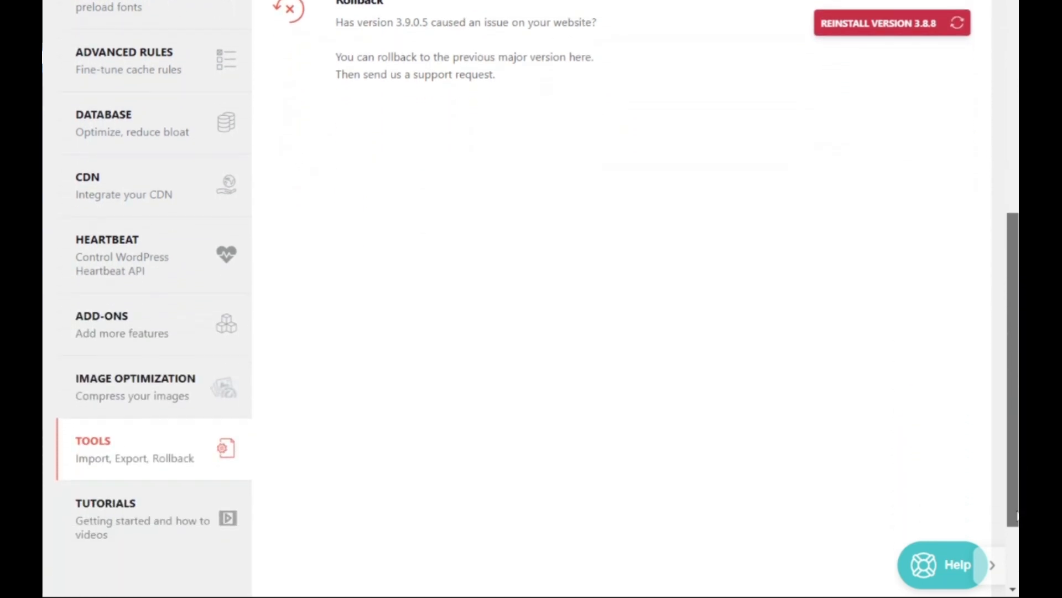
pyautogui.click(135, 520)
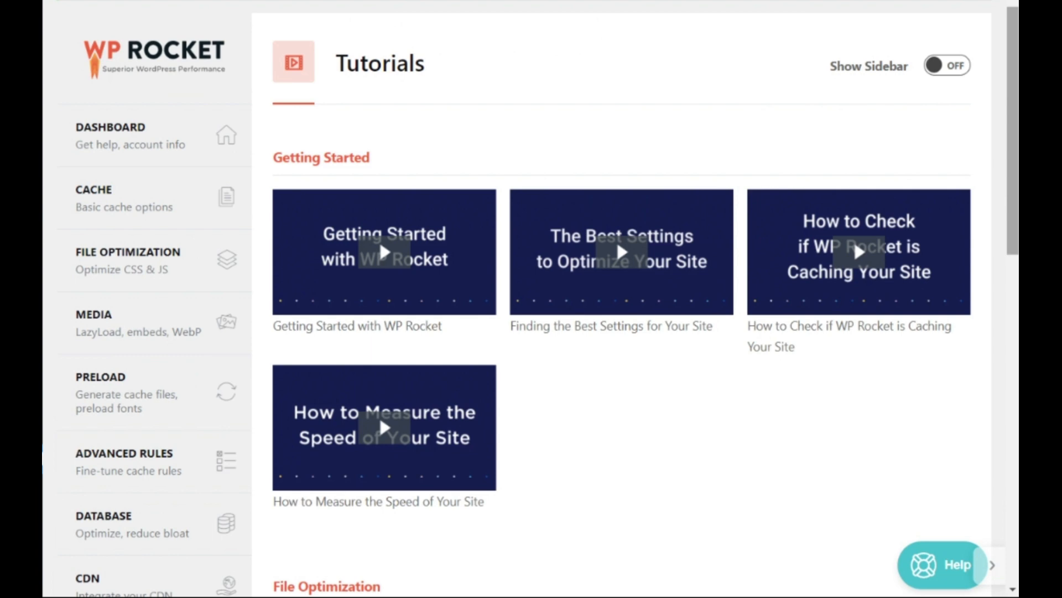
pyautogui.moveTo(1014, 125); pyautogui.dragTo(1014, 431)
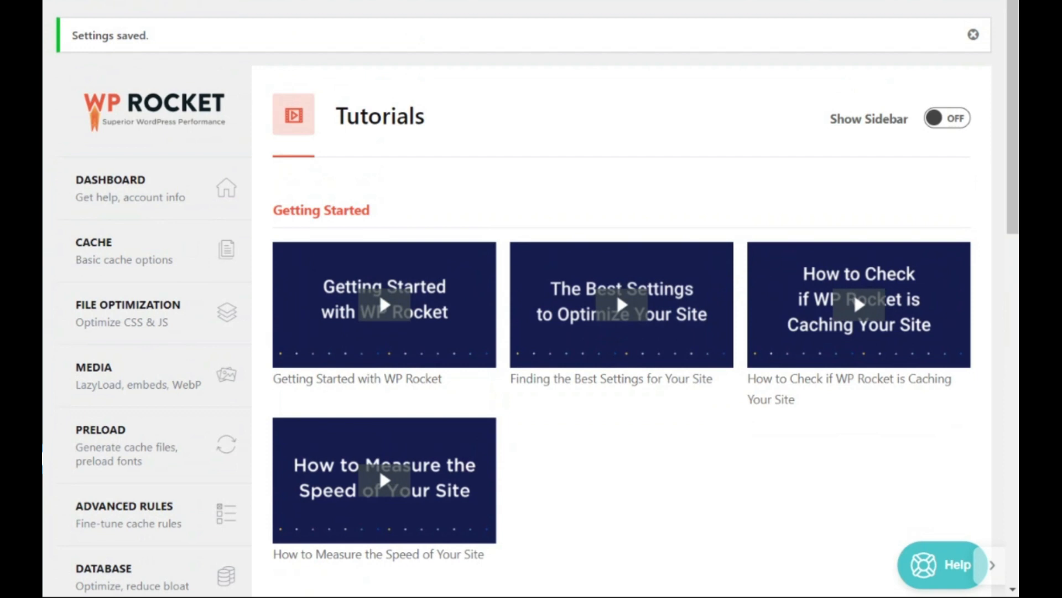
# Return to the WP Rocket dashboard and look over the cache clearing, preloading and OPcache quick actions
pyautogui.click(150, 189)
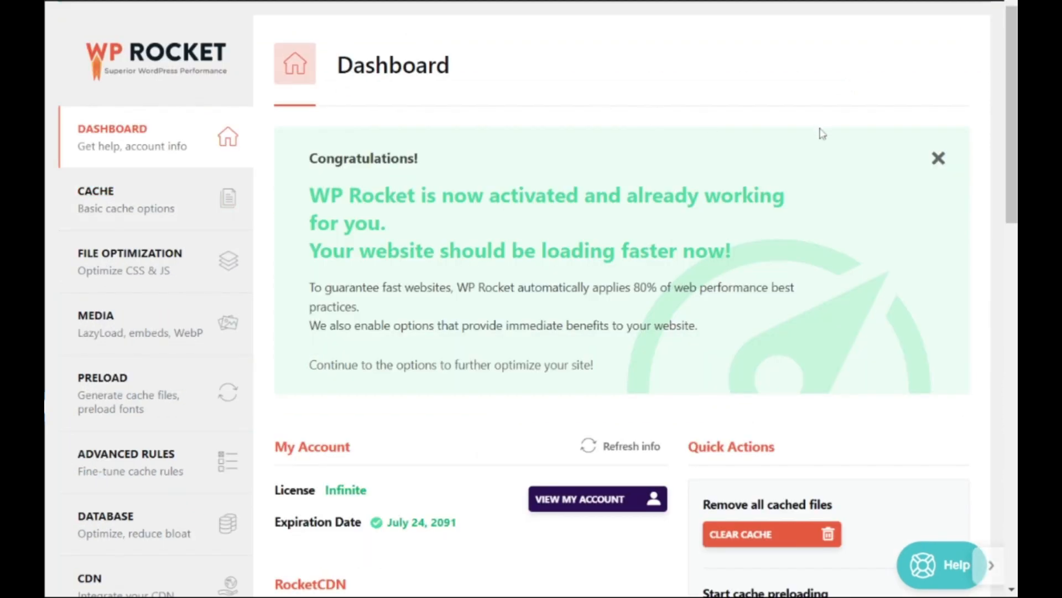
pyautogui.moveTo(1007, 103); pyautogui.dragTo(1011, 235)
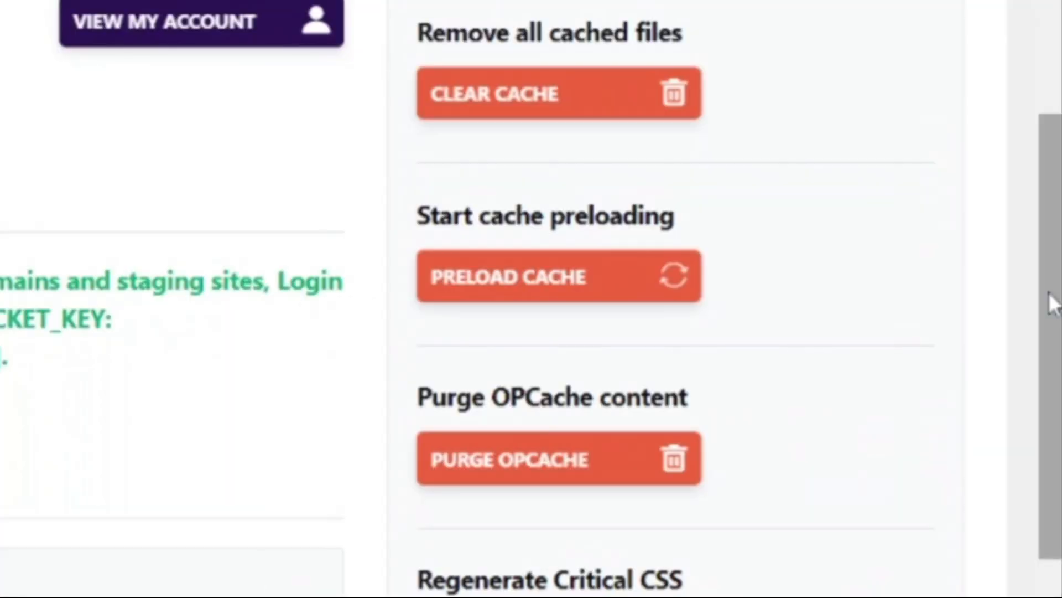